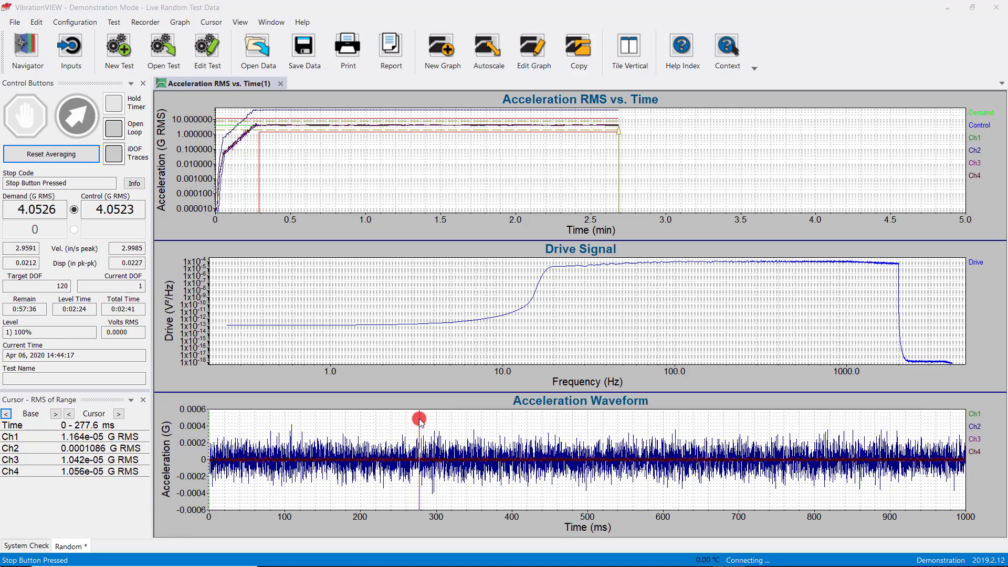
Read cursor values at several points on the Drive Signal and Acceleration RMS vs. Time graphs
left_click(335, 274)
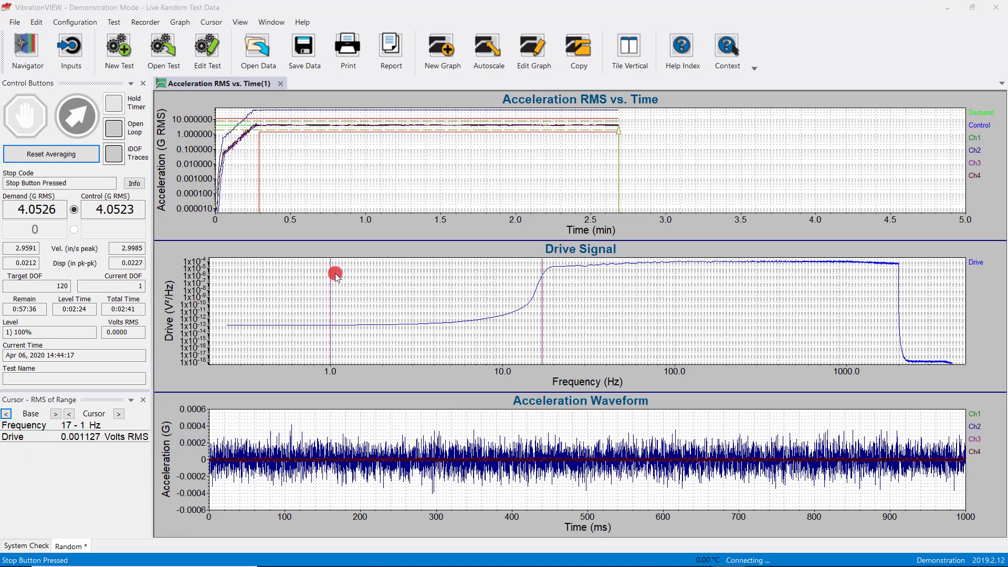
left_click(283, 181)
left_click_drag(284, 182, 345, 126)
key("Left")
key("Left")
key("Left")
key("Left")
key("Left")
key("Left")
key("Left")
key("Left")
key("Left")
key("Left")
key("Left")
key("Left")
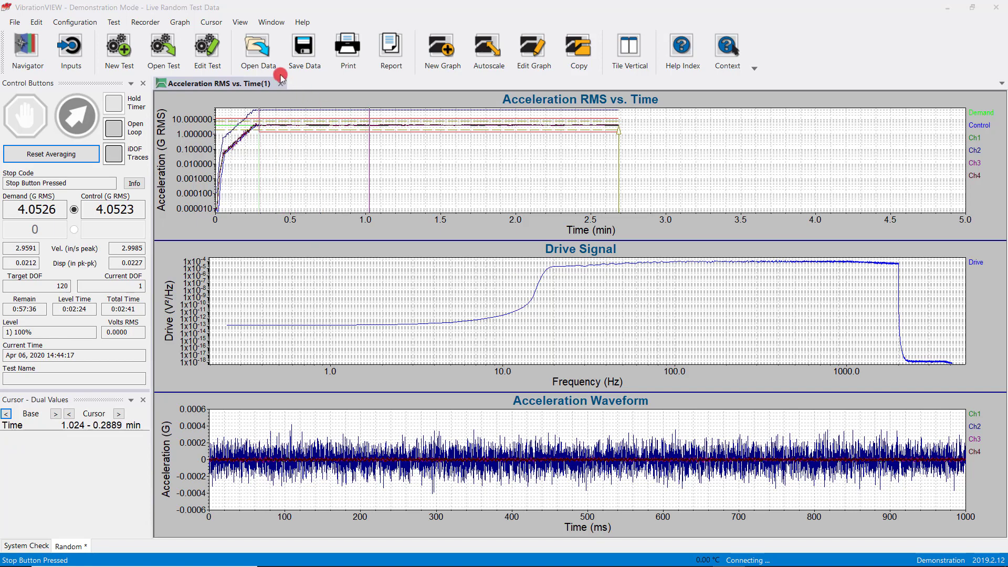
Examine the cursor modes and annotation commands available for the Acceleration RMS vs. Time graph
left_click(212, 22)
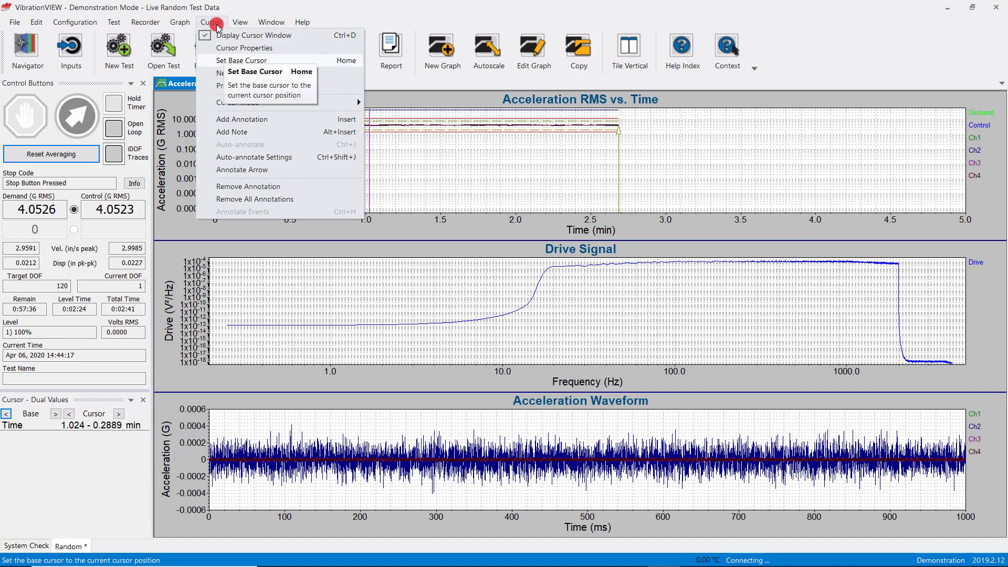
mouse_move(309, 108)
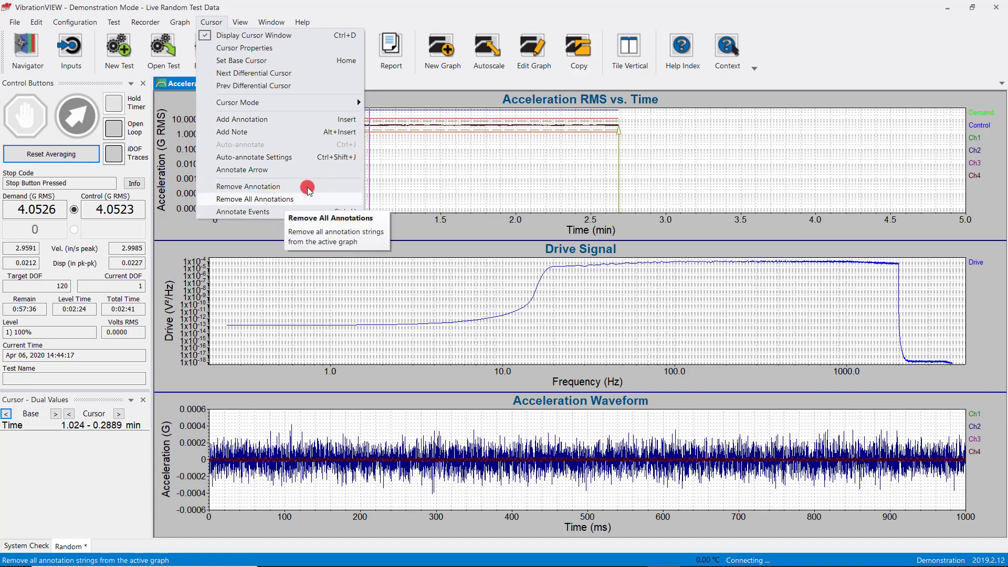
left_click(403, 144)
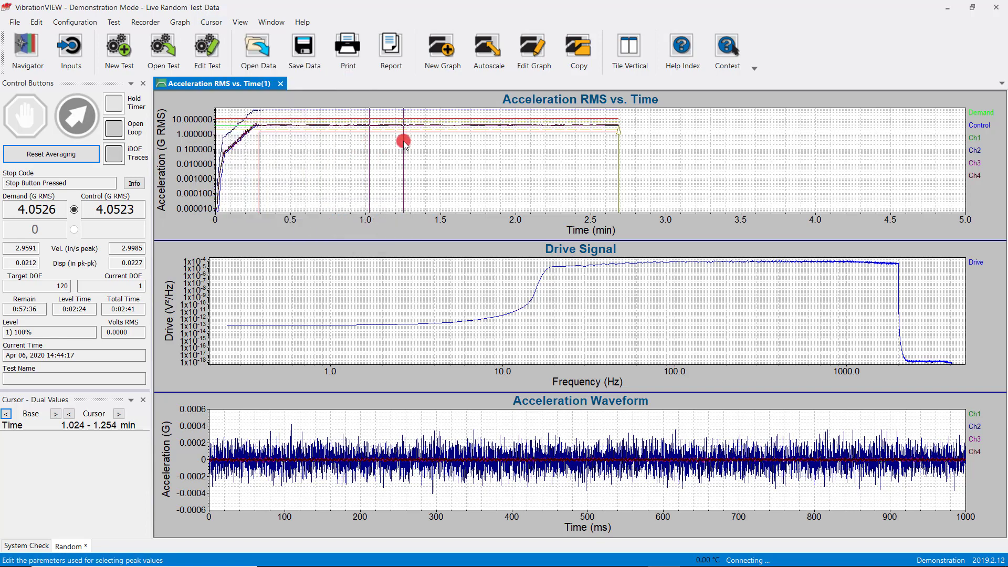
right_click(404, 143)
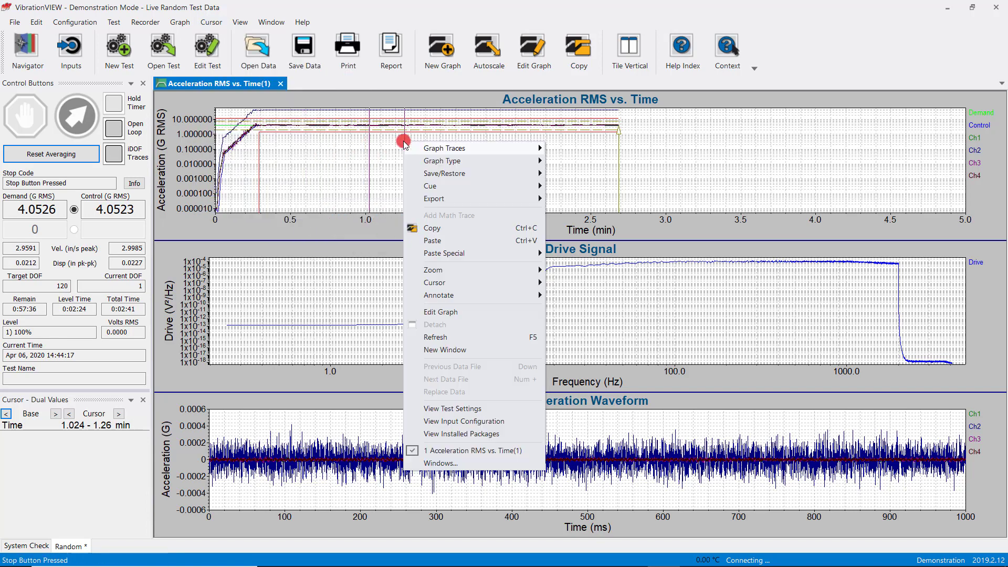
left_click(374, 156)
right_click(374, 155)
left_click(448, 298)
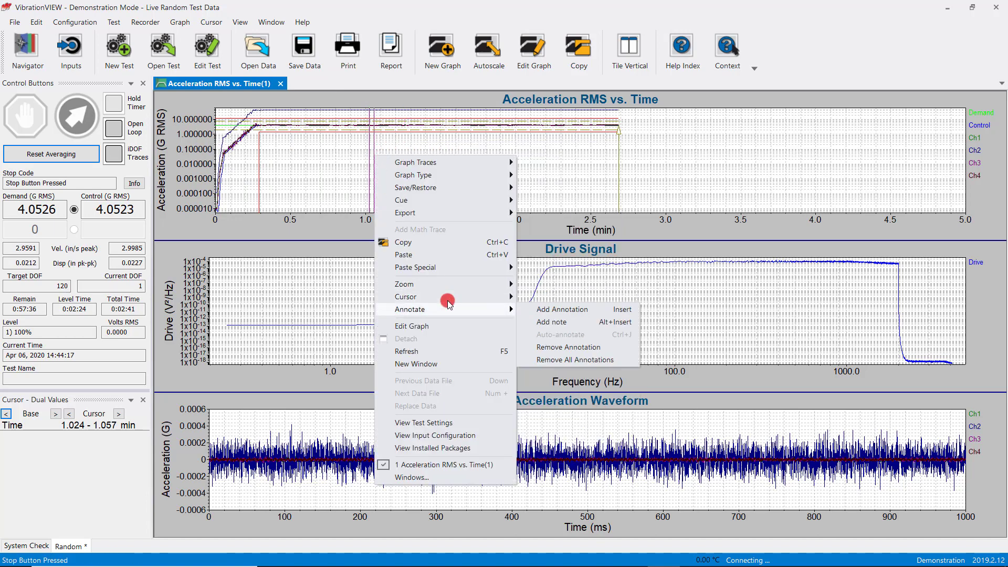
left_click(448, 299)
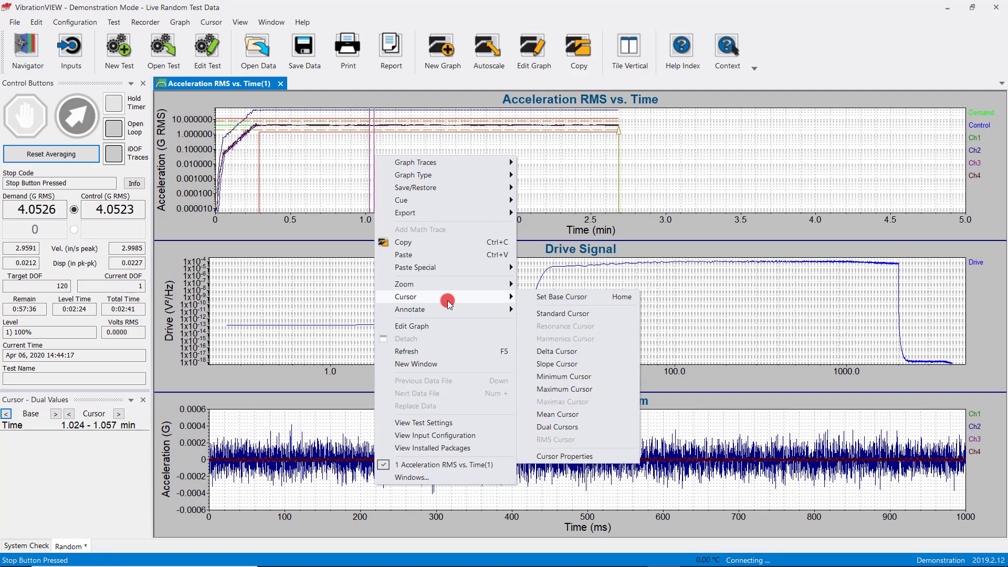
left_click(554, 149)
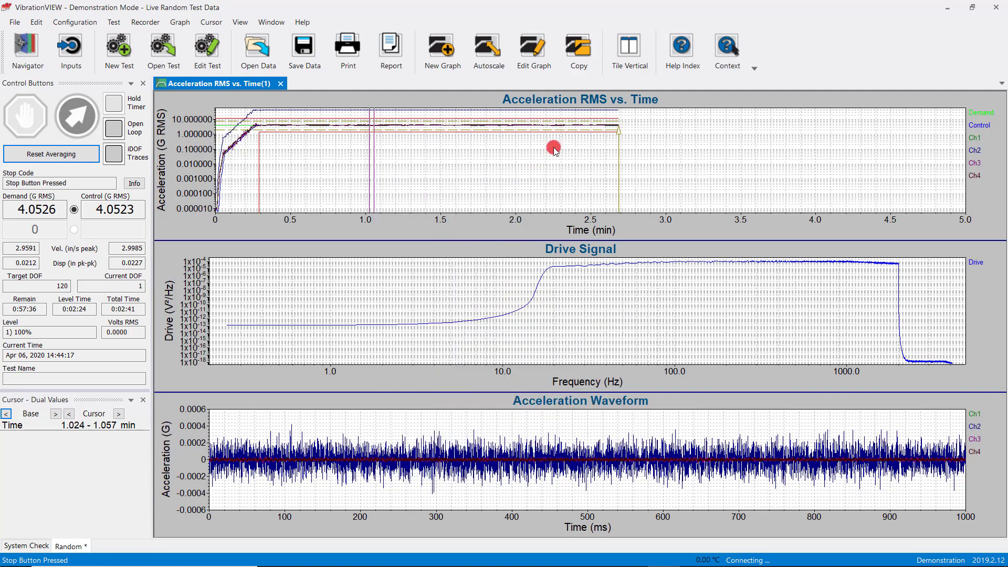
Switch the cursor on the Acceleration RMS vs. Time graph to Maximum Cursor mode
left_click_drag(557, 149, 332, 169)
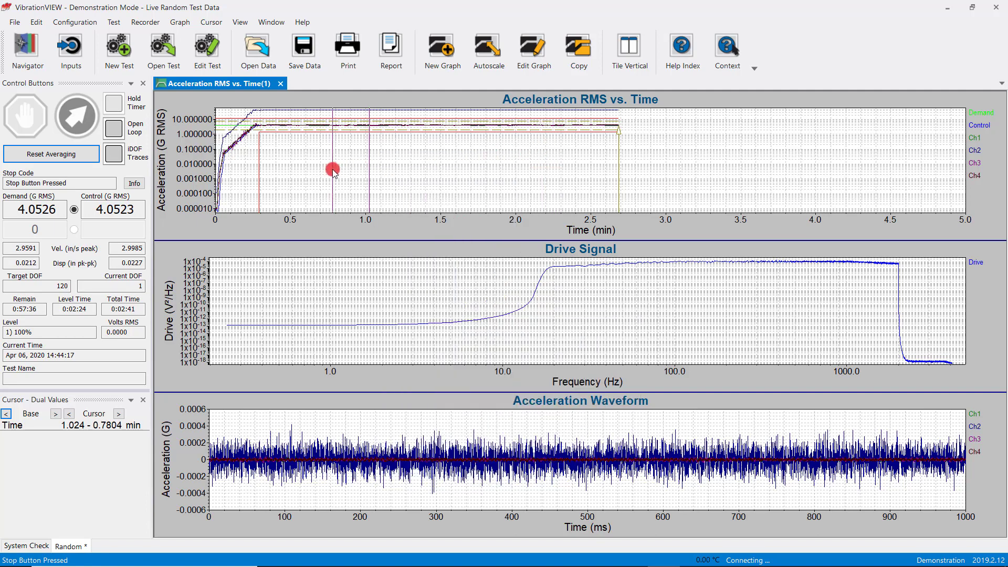
right_click(332, 169)
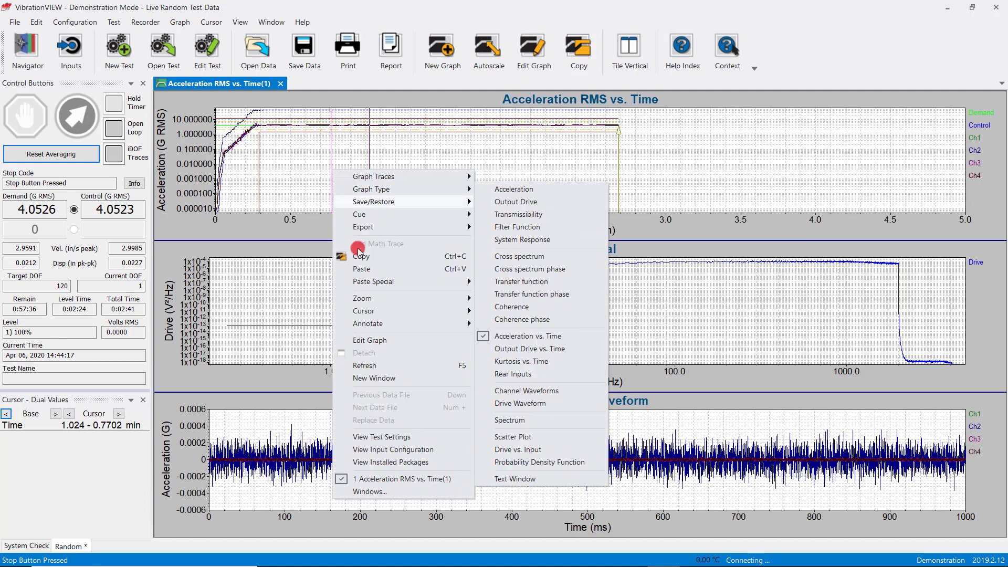
mouse_move(379, 312)
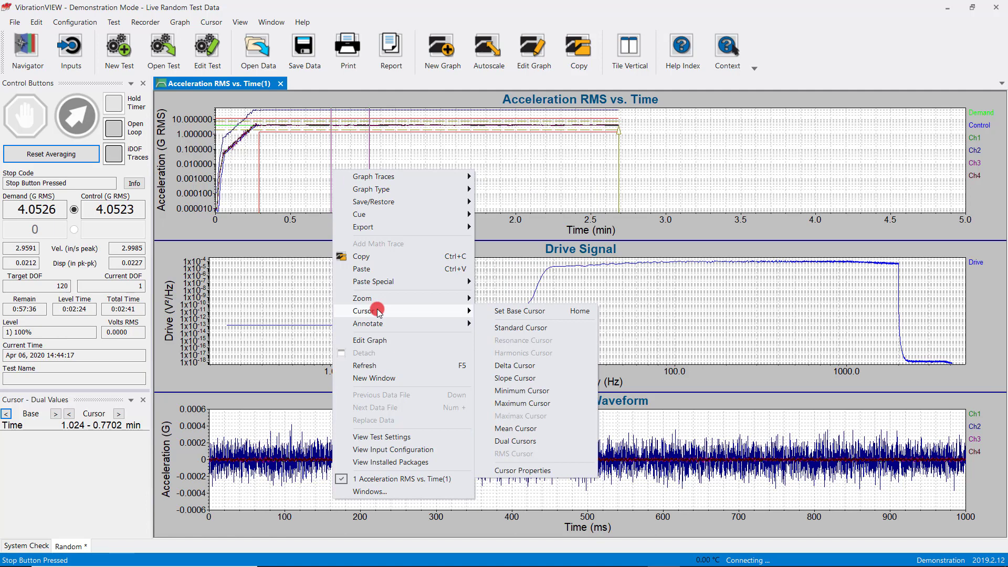
left_click(516, 404)
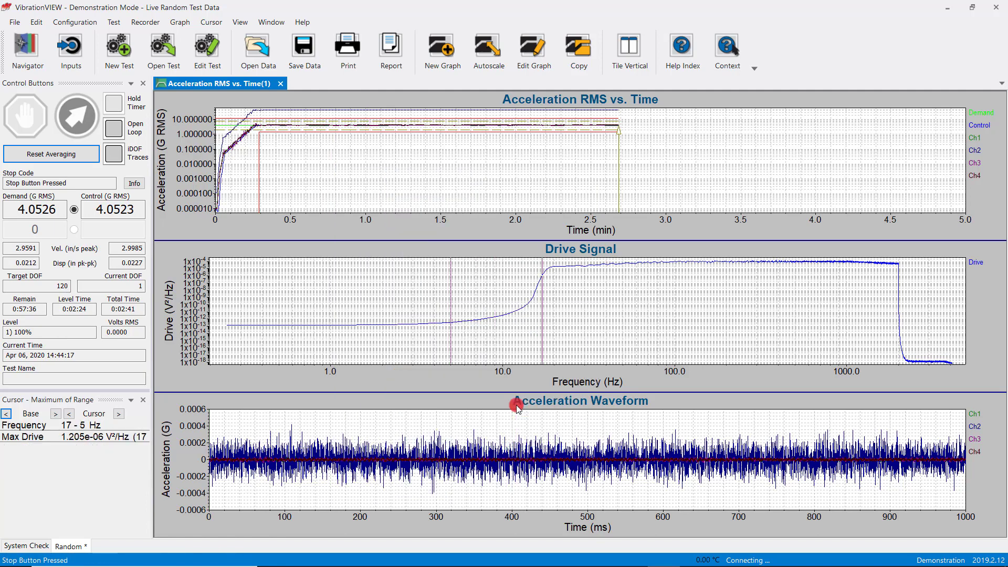
Move the cursor to the start of the Acceleration RMS vs. Time ramp and set the base cursor there, at 0.02067 min
key("Left")
key("Left")
key("Left")
key("Left")
key("Left")
key("Left")
key("Left")
key("Left")
key("Left")
key("Left")
key("Left")
key("Left")
key("Left")
key("Left")
key("Left")
key("Left")
key("Left")
key("Left")
key("Left")
key("Left")
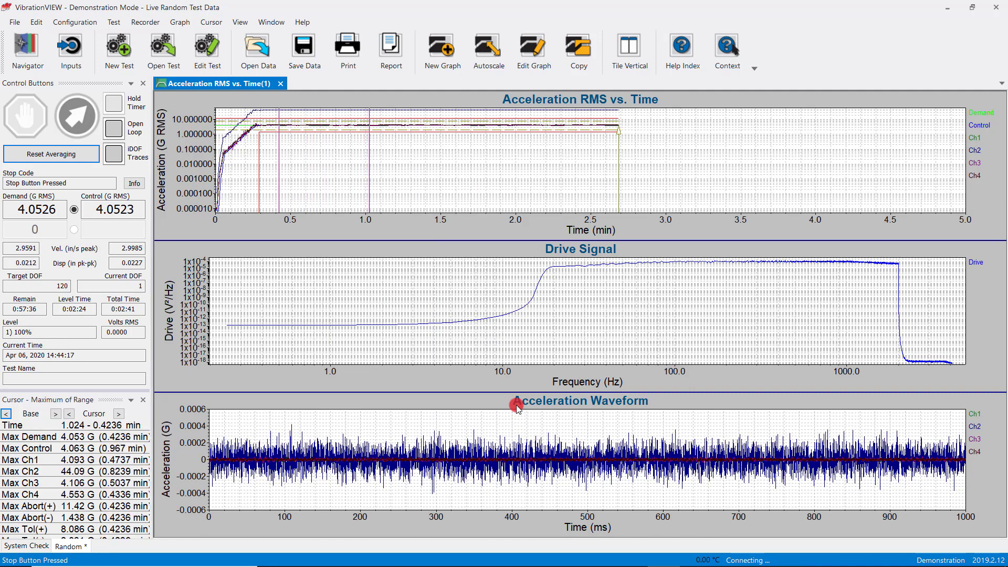
key("Left")
key("Left")
key("Left")
key("Left")
key("Left")
key("Left")
key("Left")
key("Left")
key("Left")
key("Left")
key("Left")
key("Left")
key("Left")
key("Left")
key("Left")
key("Left")
key("Left")
key("Left")
key("Left")
key("Left")
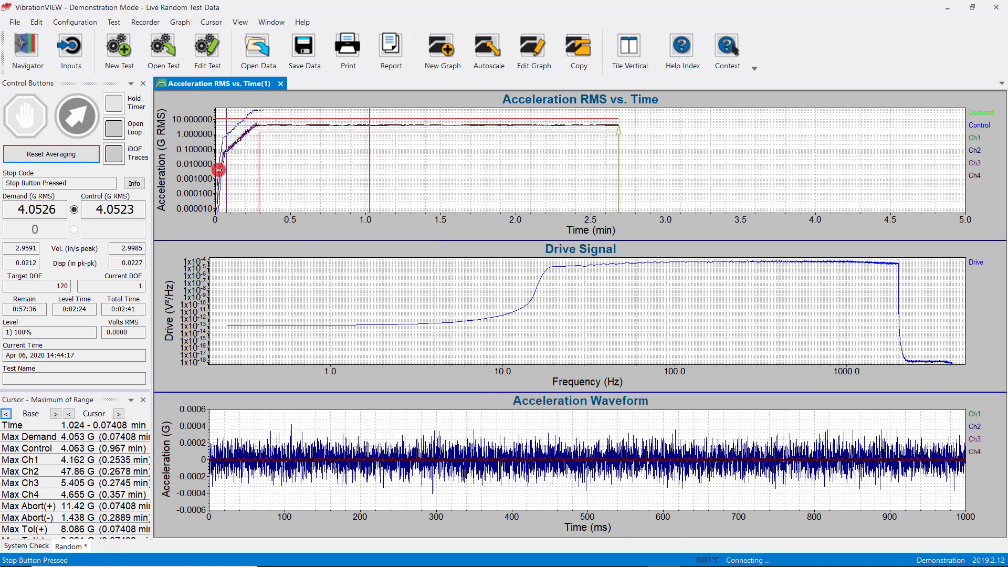
key("Right")
key("Right")
key("Right")
key("Right")
key("Right")
key("Right")
key("Right")
key("Right")
left_click(218, 170)
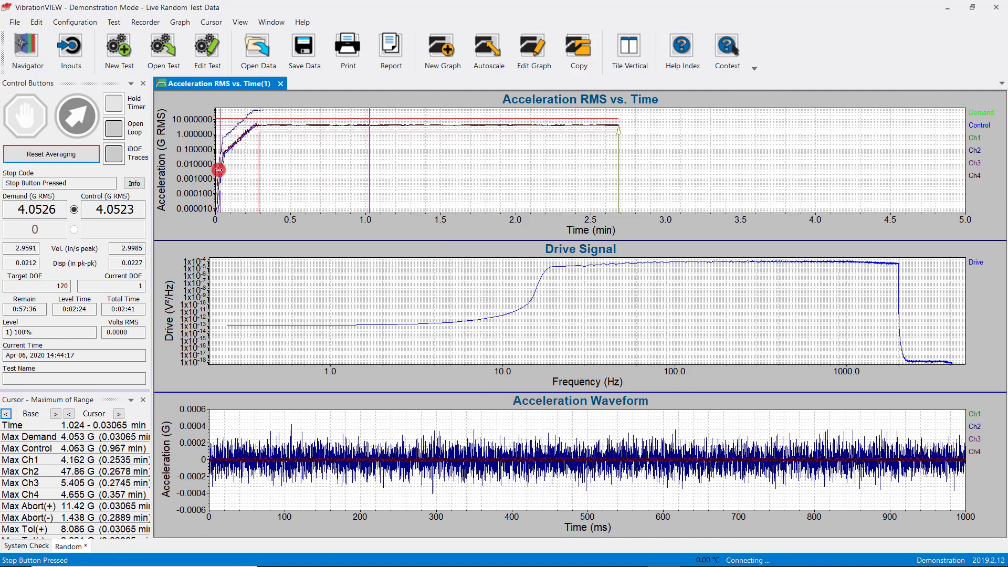
key("Left")
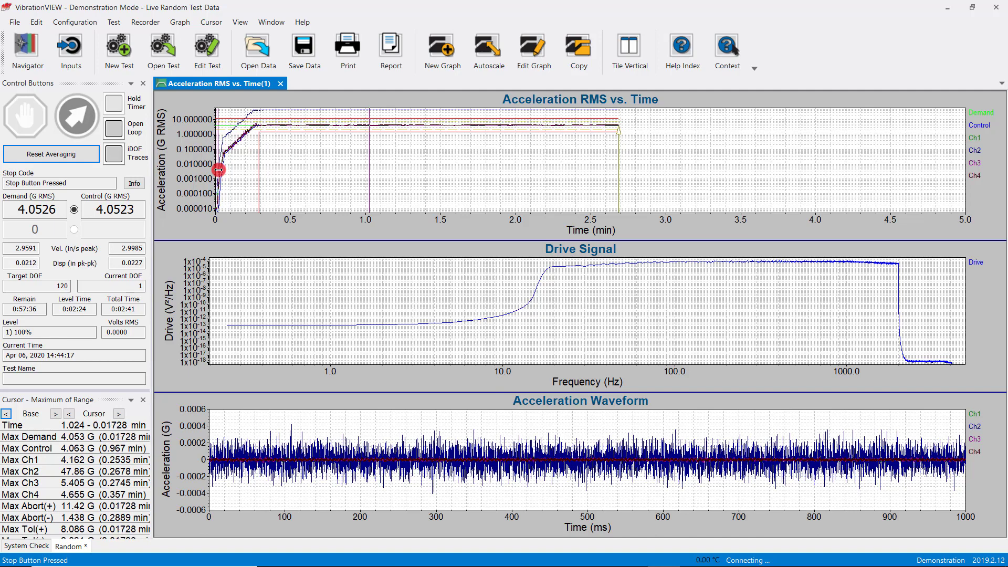
key("Right")
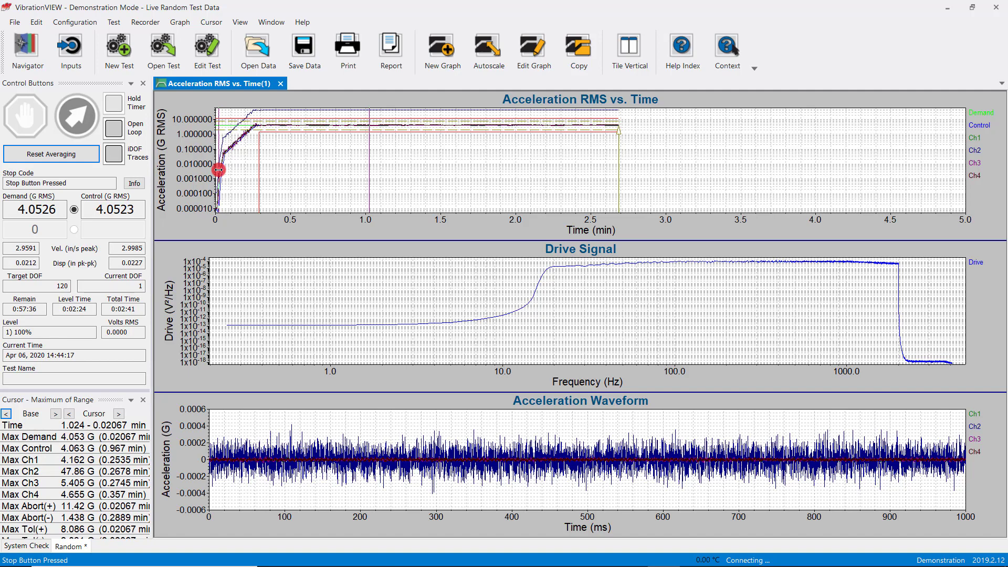
left_click(218, 170)
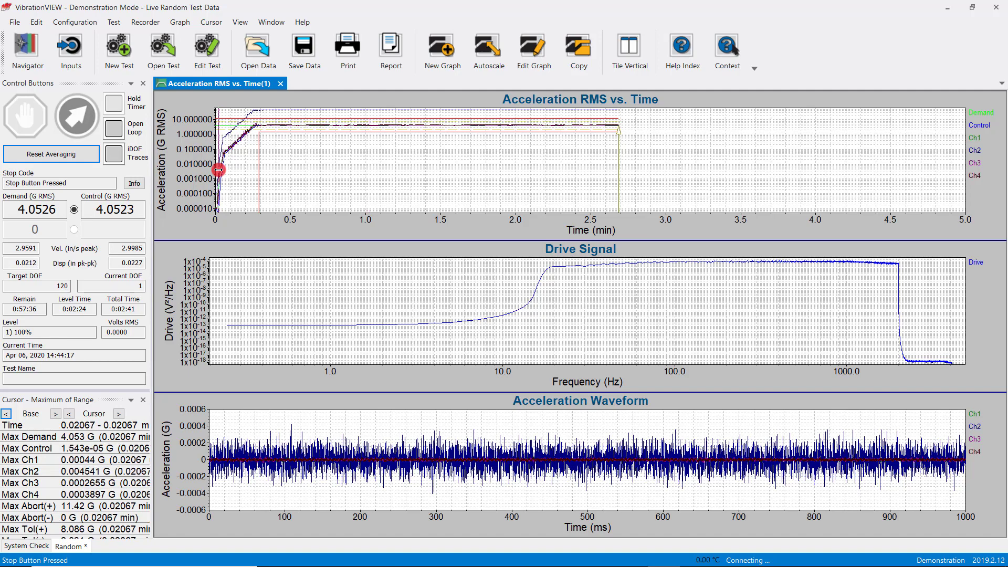
Zoom in on the start-up ramp of the Acceleration RMS vs. Time graph and step the cursor along it to read the maxima
left_click_drag(218, 170, 209, 110)
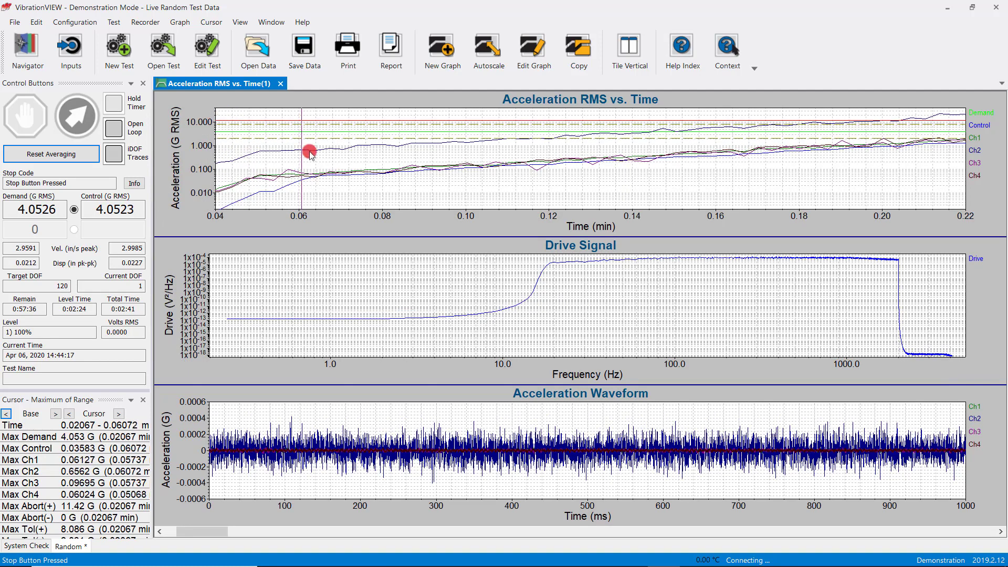
scroll(366, 174, "down", 5)
key("shift+Left")
key("shift+Left")
key("shift+Left")
key("shift+Left")
key("shift+Left")
key("shift+Left")
key("shift+Left")
key("shift+Left")
key("shift+Left")
key("shift+Left")
key("shift+Left")
key("shift+Left")
key("shift+Left")
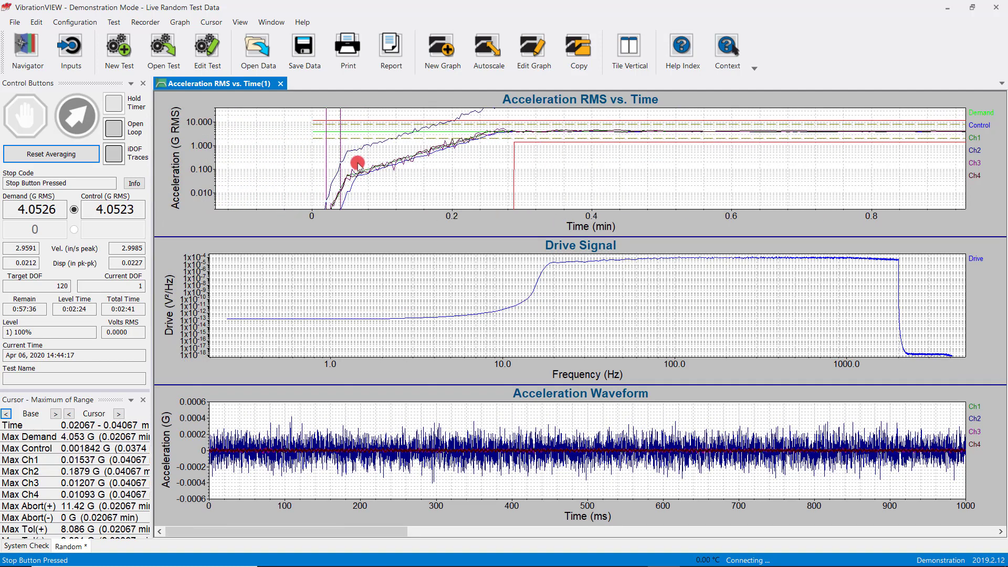
key("shift+Right")
key("shift+Right")
key("shift+Right")
key("shift+Right")
key("shift+Right")
key("shift+Right")
key("shift+Right")
key("shift+Right")
key("shift+Right")
key("shift+Right")
key("shift+Right")
key("shift+Right")
key("shift+Left")
key("shift+Left")
key("shift+Left")
key("shift+Left")
key("shift+Left")
key("shift+Left")
key("shift+Left")
key("shift+Left")
key("shift+Left")
key("shift+Left")
key("shift+Left")
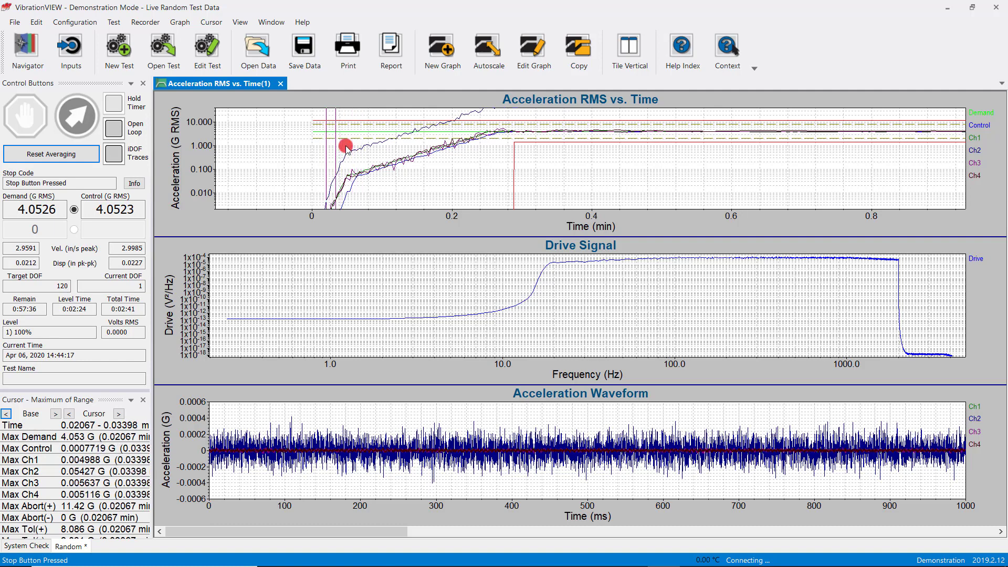
key("shift+Right")
key("shift+Right")
key("shift+Right")
key("shift+Right")
key("shift+Left")
key("shift+Left")
key("shift+Left")
key("shift+Left")
key("shift+Left")
key("shift+Left")
key("shift+Left")
key("shift+Right")
key("shift+Right")
key("shift+Right")
key("shift+Right")
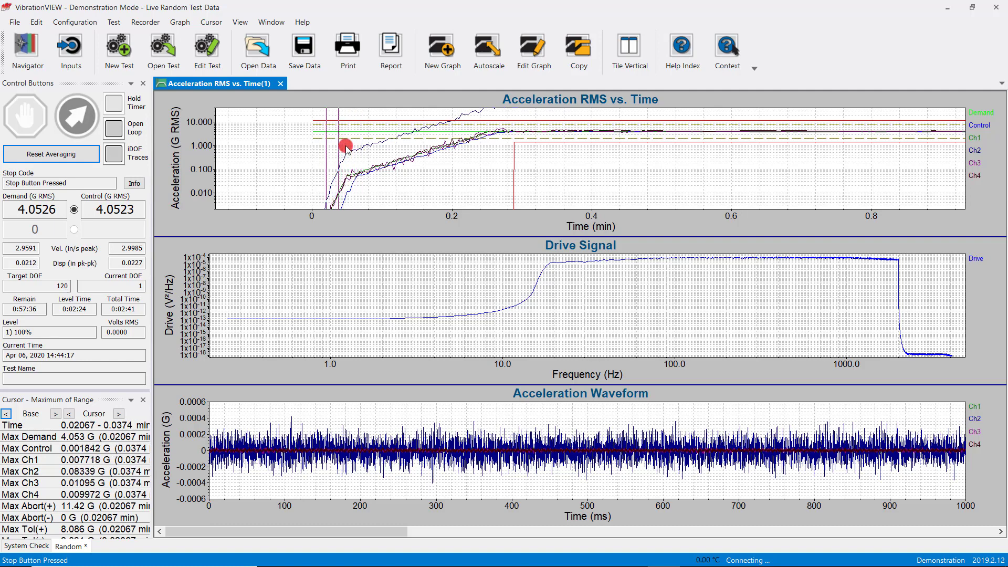
key("shift+Left")
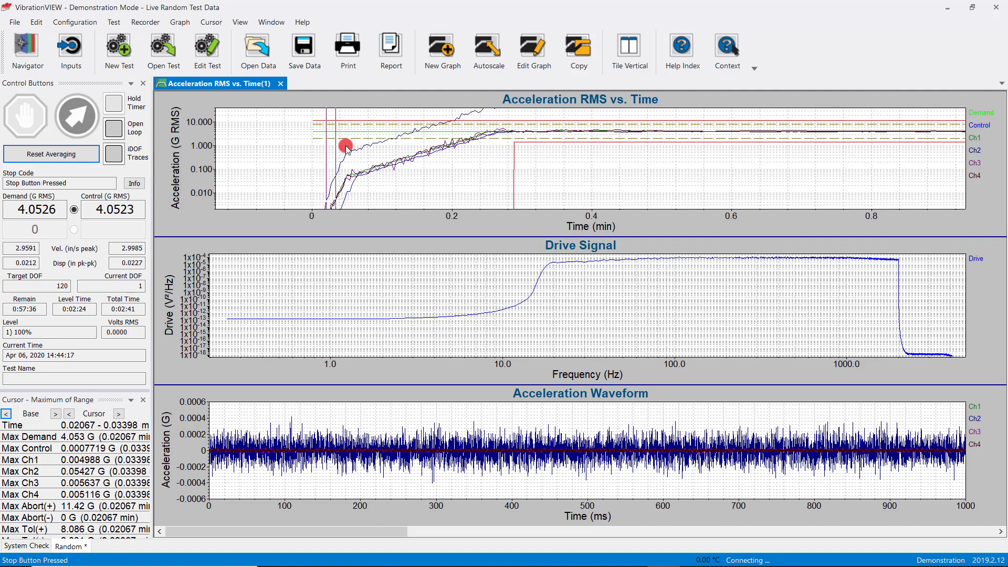
key("shift+Right")
key("shift+Right")
key("shift+Right")
key("shift+Right")
key("shift+Right")
key("shift+Right")
key("shift+Right")
key("shift+Right")
key("shift+Right")
Autoscale the Acceleration RMS vs. Time graph and annotate the maximums from 0.02067 to 2.687 min in the blank area beyond the traces
left_click(487, 58)
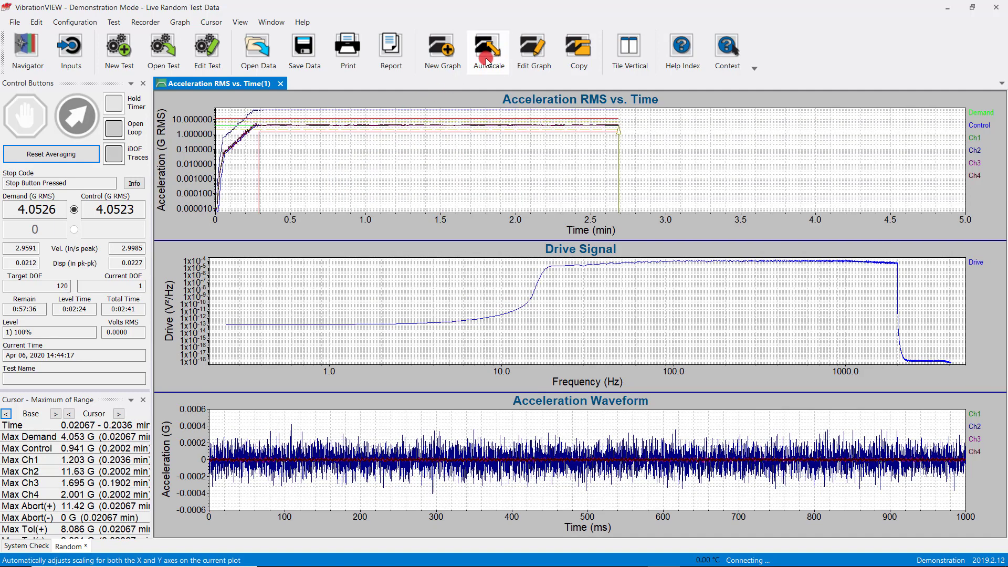
left_click(642, 138)
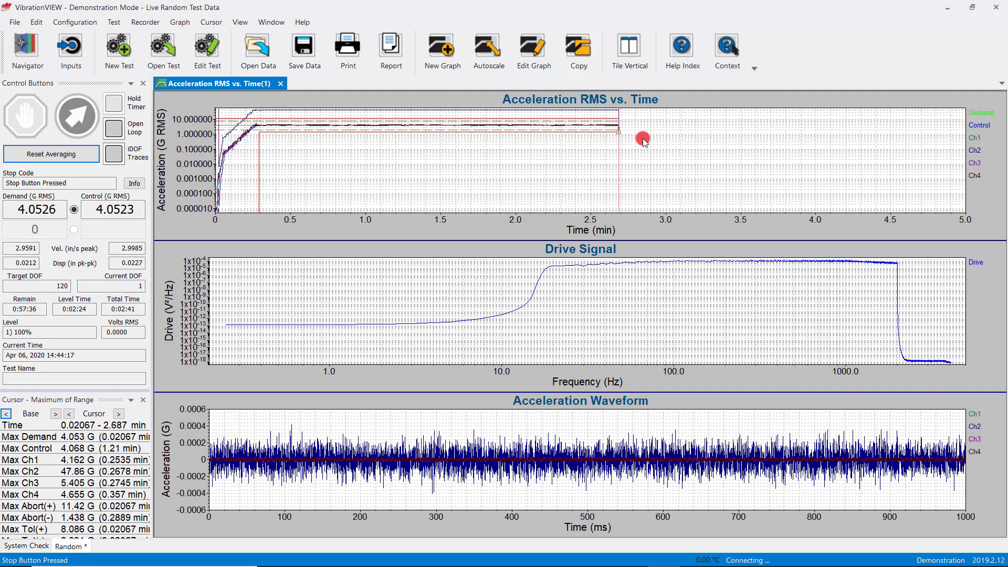
key("Return")
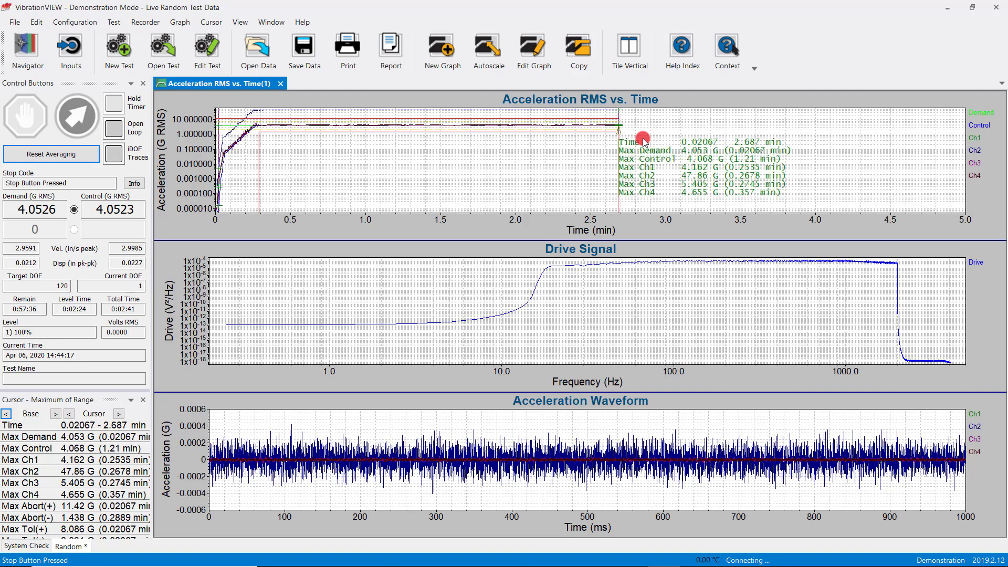
mouse_move(643, 141)
left_mouse_down()
mouse_move(752, 168)
mouse_move(742, 169)
left_mouse_up()
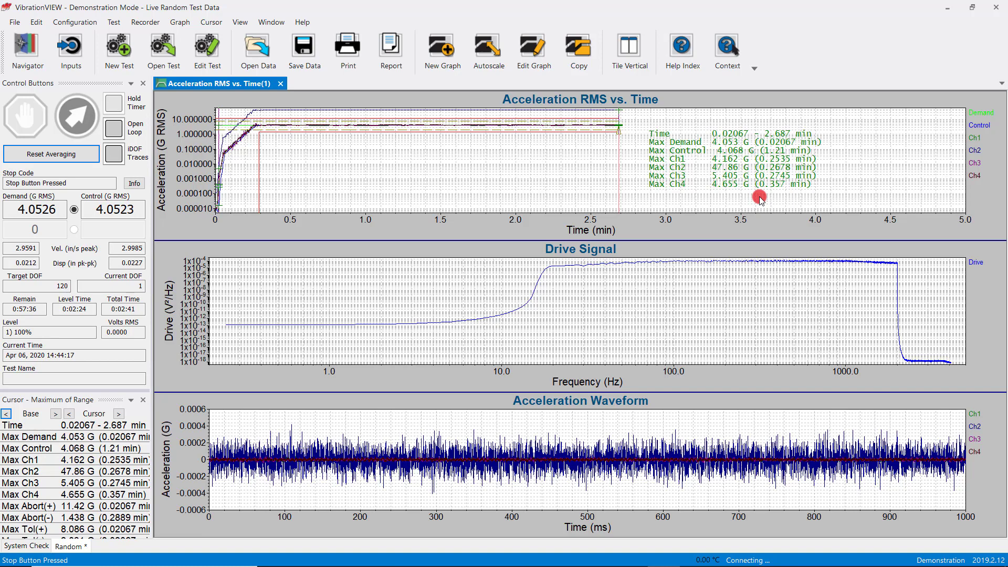
Switch the cursor on the Drive Signal graph to Slope Cursor mode
left_click_drag(466, 163, 416, 156)
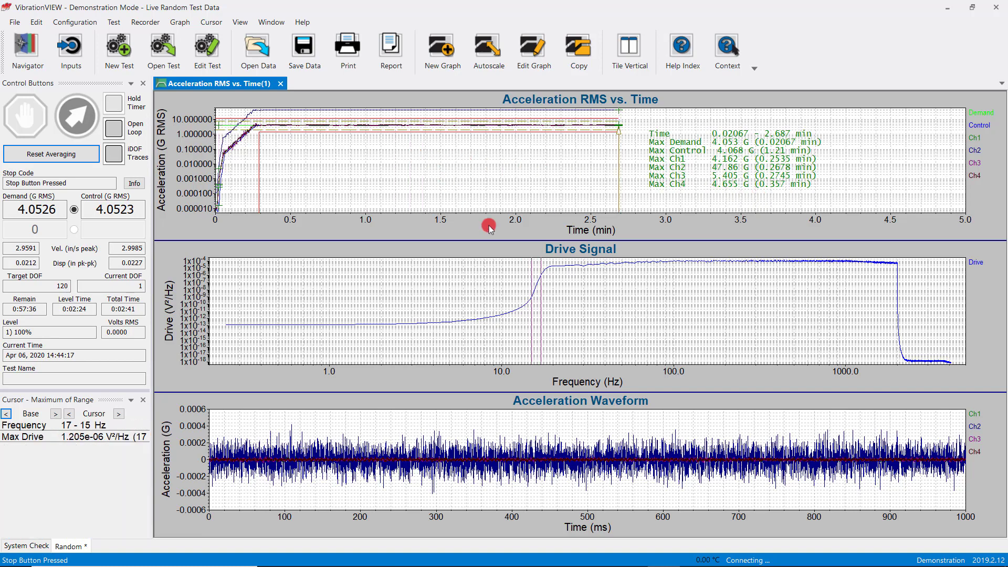
left_click_drag(561, 296, 570, 299)
right_click(571, 298)
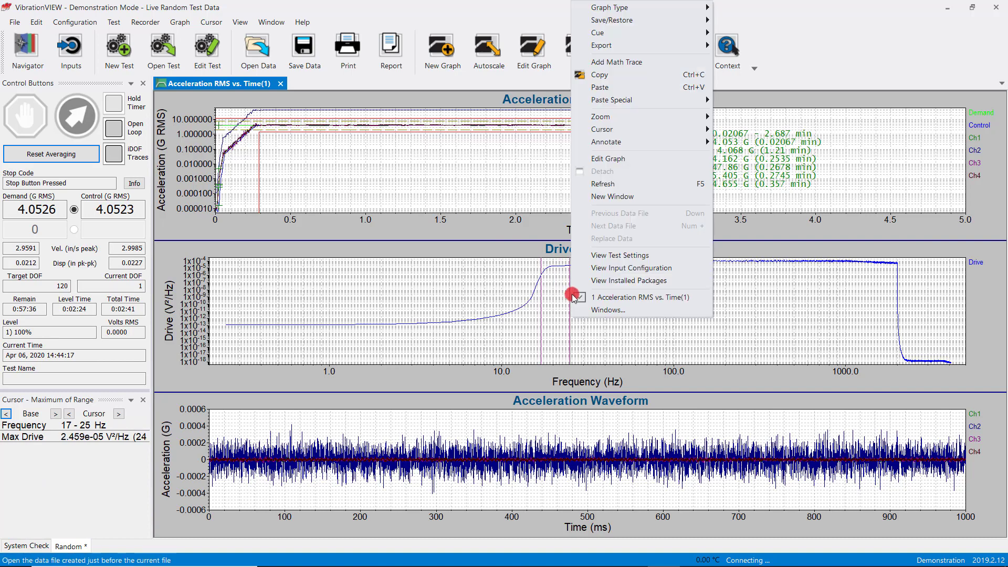
left_click(621, 133)
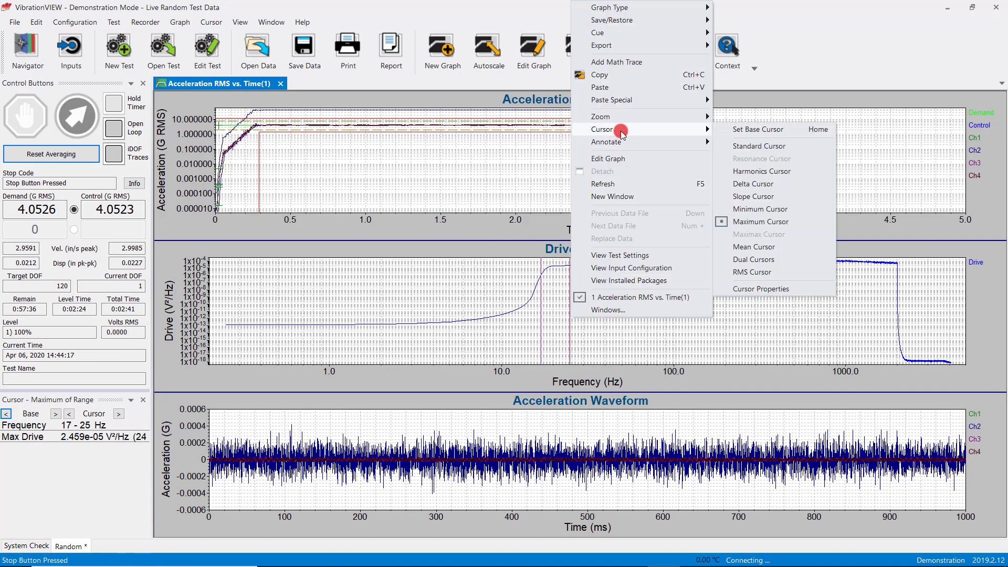
left_click(749, 197)
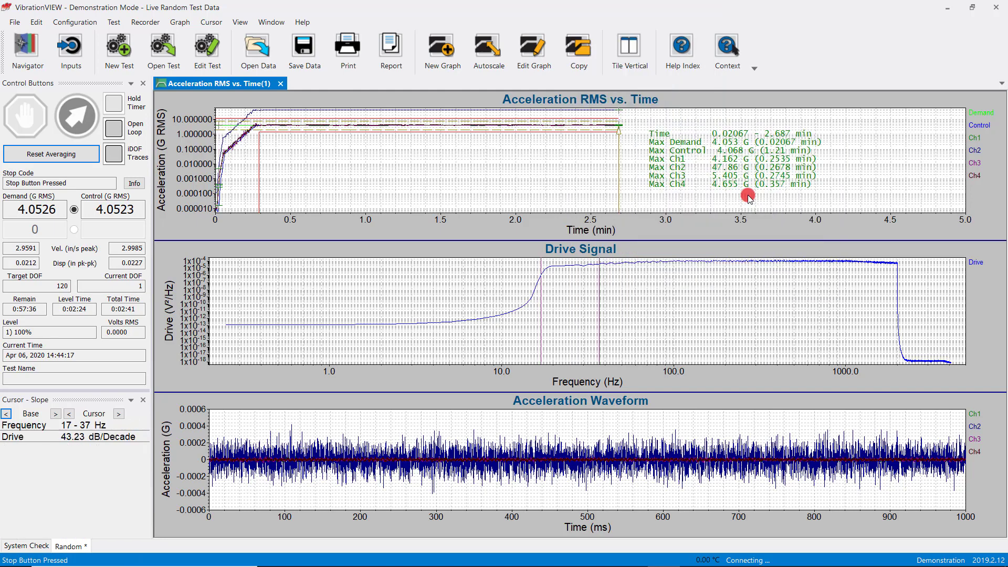
Zoom the Drive Signal graph to the 10 to 40 Hz range and set the base cursor at 15 Hz
left_click(569, 303)
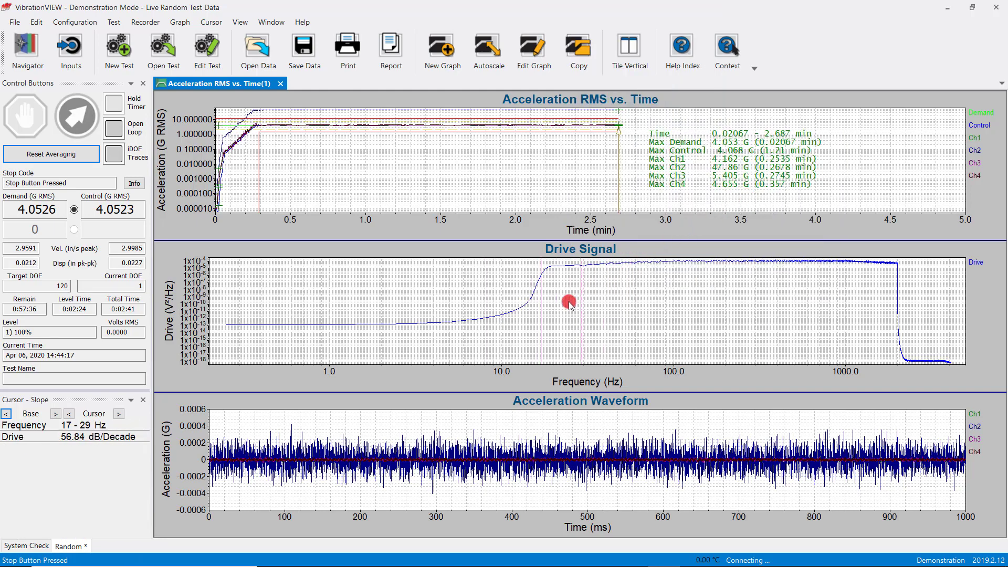
left_click_drag(592, 319, 456, 322)
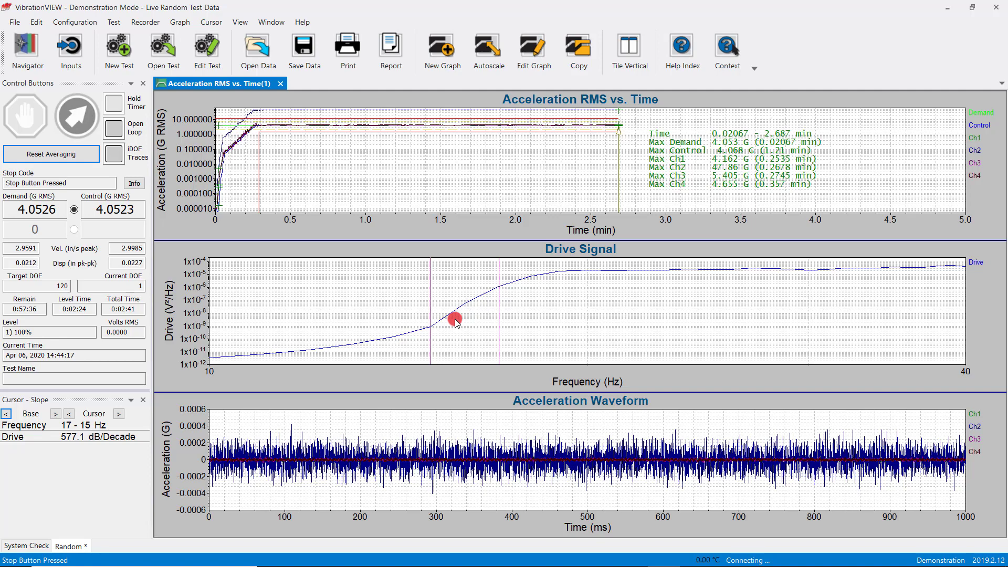
left_click(455, 319)
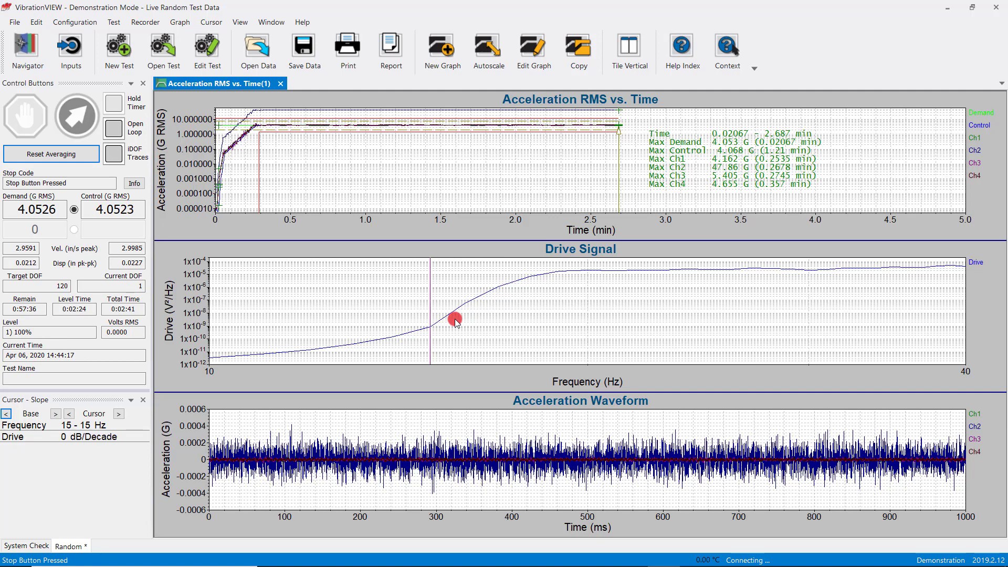
Annotate the Drive Signal slope between 15 and 18 Hz and place the label beside the curve
left_click_drag(455, 321, 532, 284)
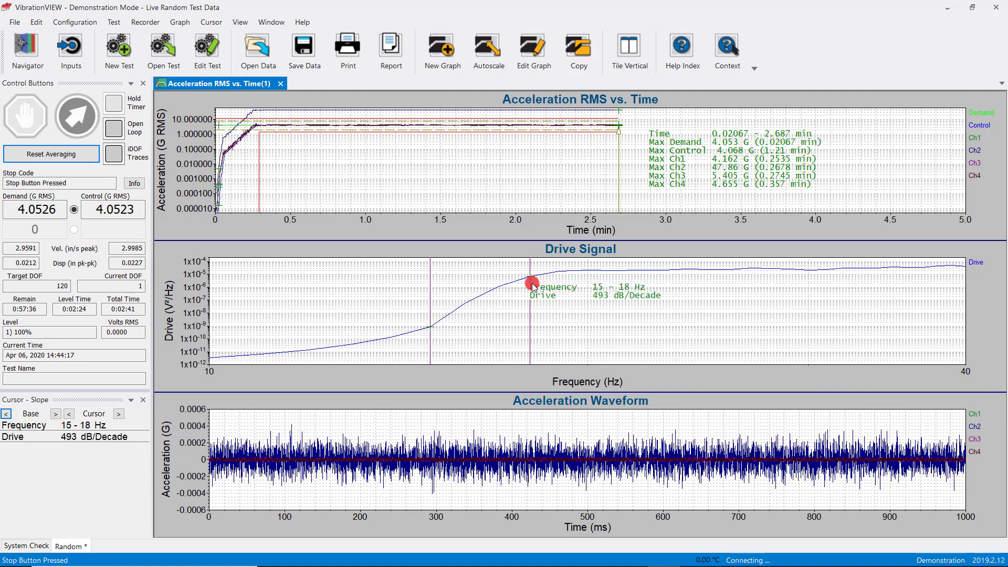
left_click_drag(532, 285, 720, 331)
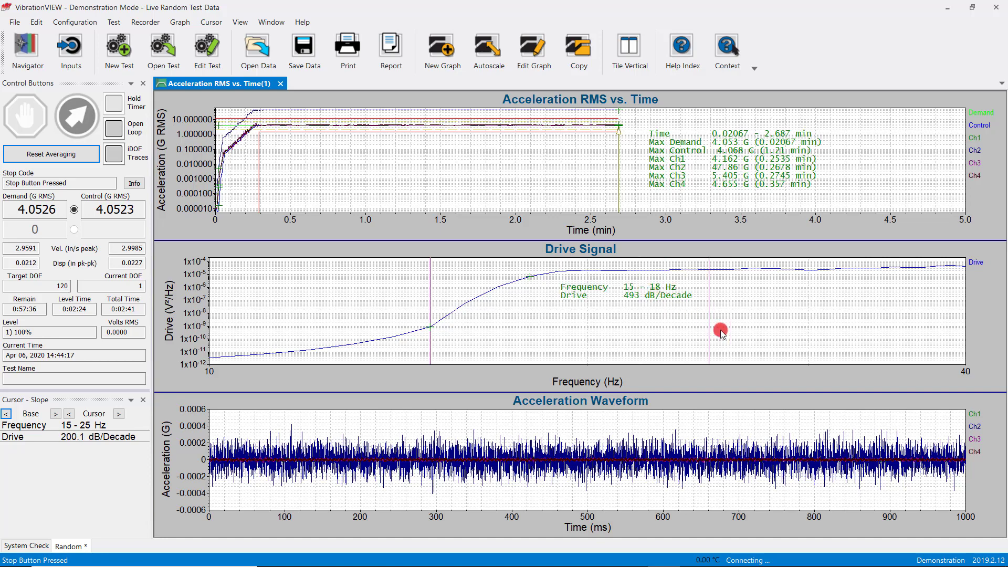
Step the cursor back and forth along the Drive Signal curve to read the slope from 15 Hz to nearby frequencies
key("Left")
key("Left")
key("Left")
key("Left")
key("Left")
key("Left")
key("Left")
key("Left")
key("Left")
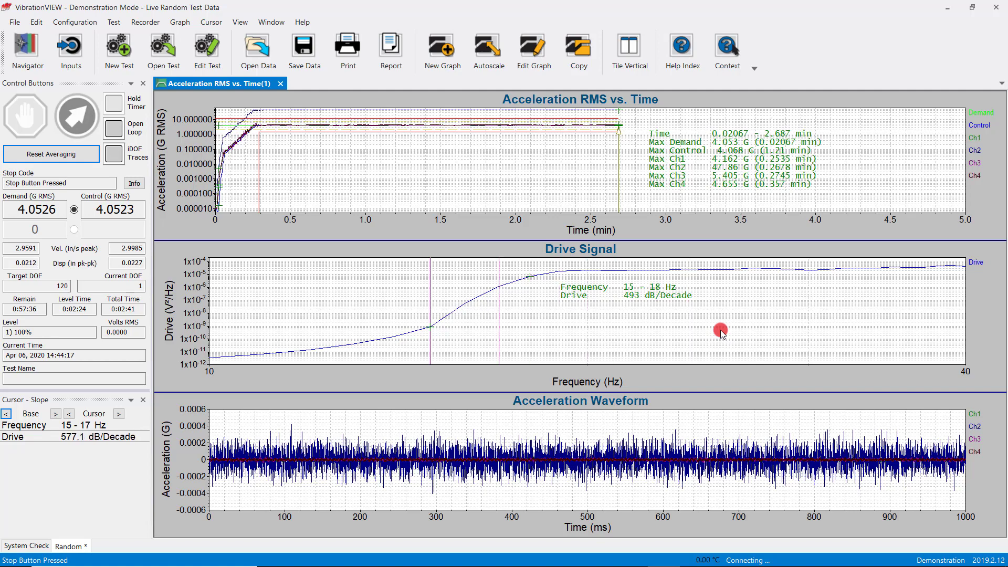
key("Right")
key("Right")
key("Right")
key("Right")
key("Left")
key("Left")
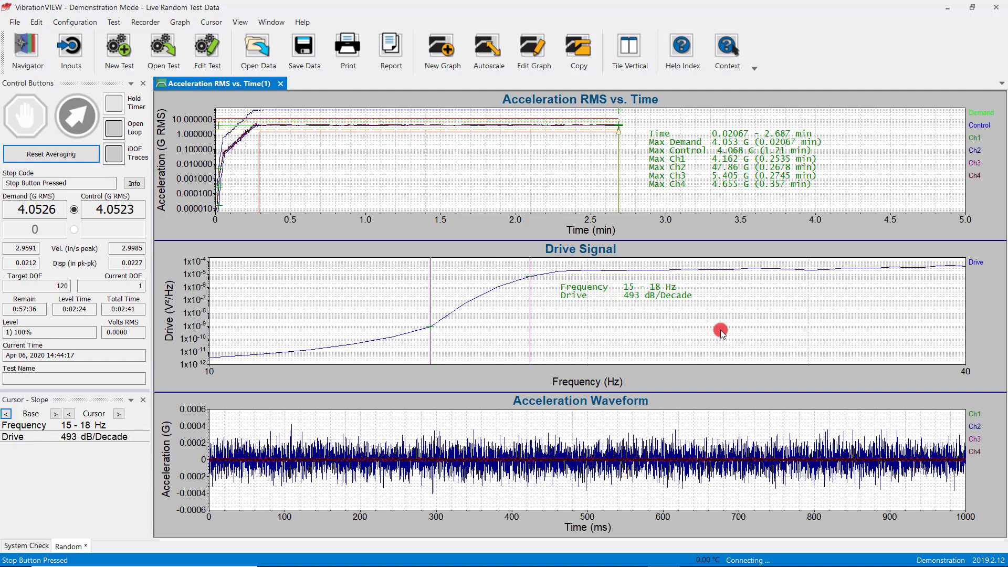
Compare the cursor modes offered for the Acceleration Waveform graph with those offered for the Drive Signal graph
left_click(311, 421)
left_click(291, 418)
right_click(290, 418)
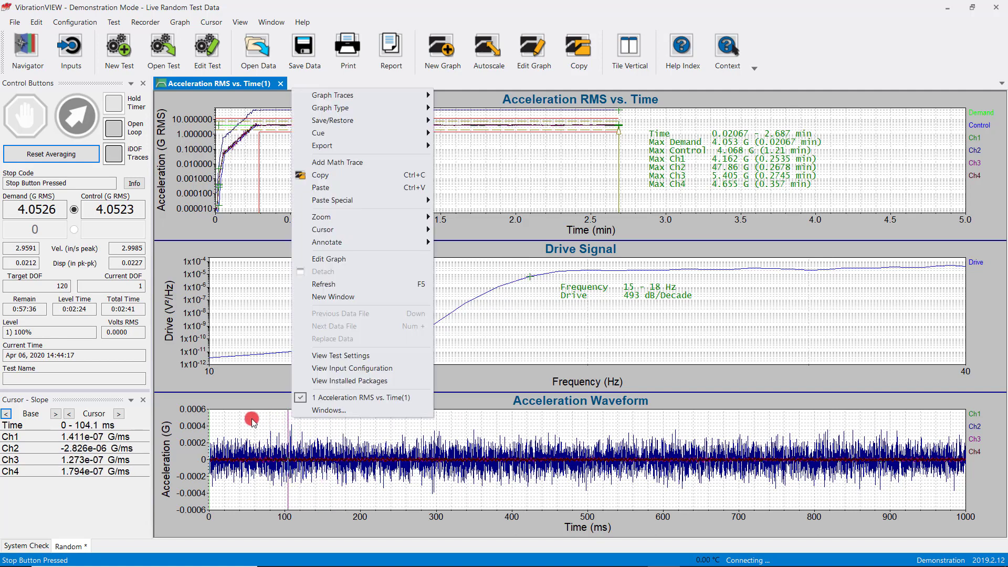
left_click(251, 418)
left_click_drag(252, 418, 239, 417)
right_click(239, 417)
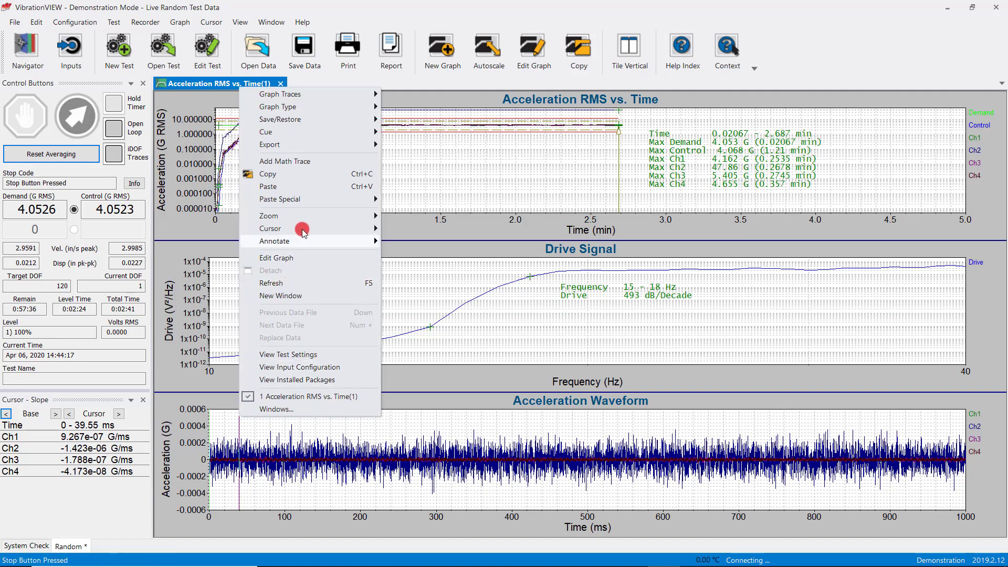
mouse_move(303, 233)
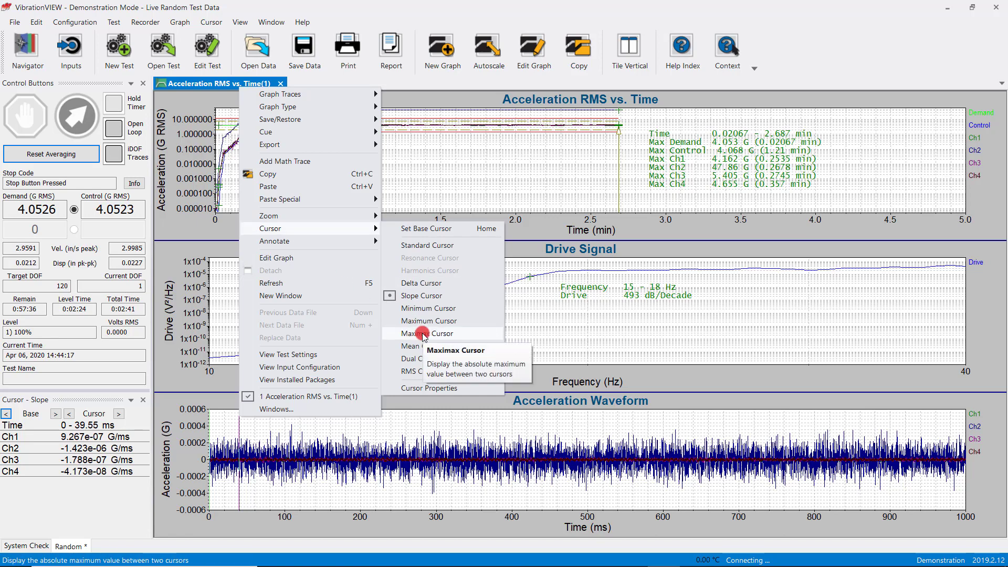
left_click(540, 333)
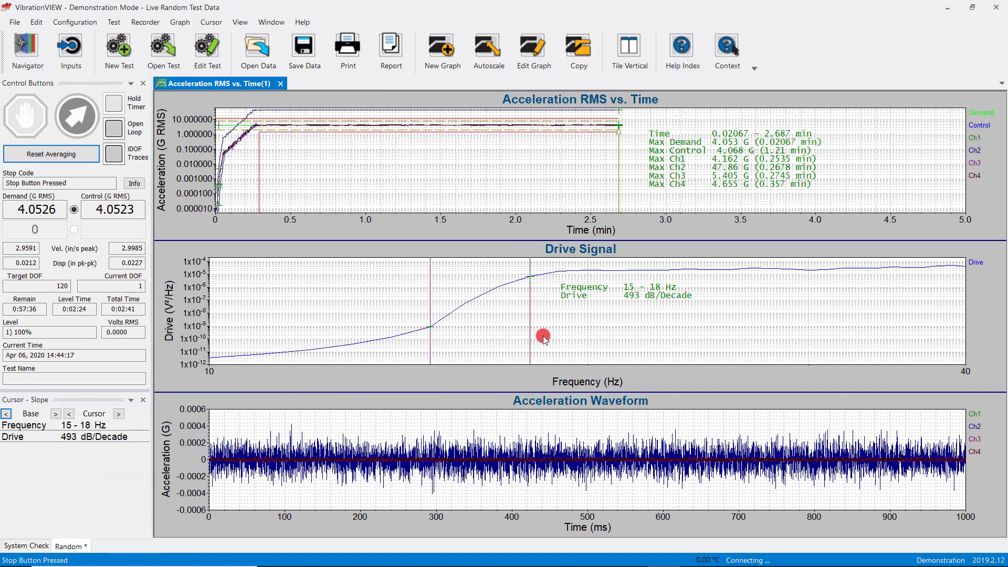
left_click(417, 283)
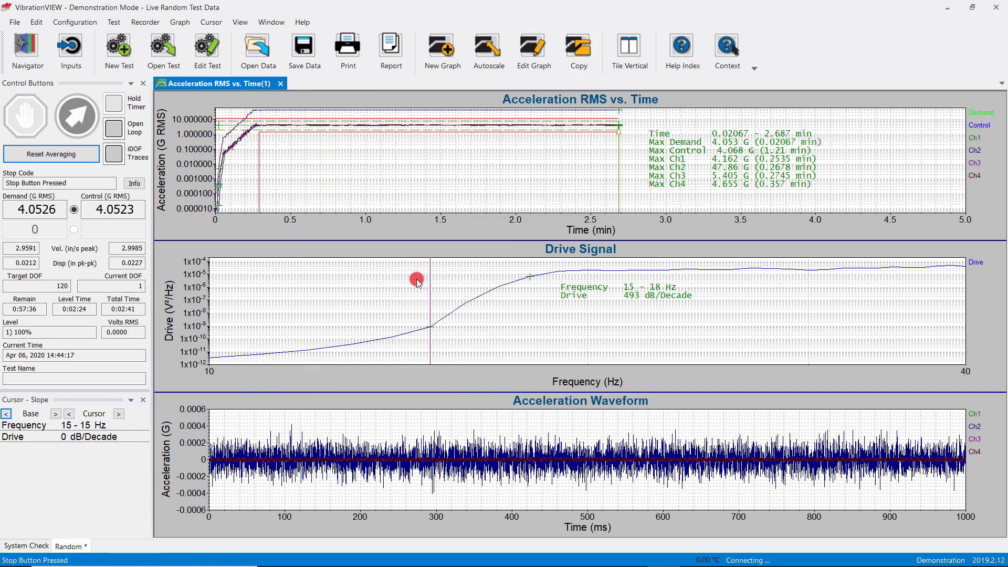
right_click(418, 283)
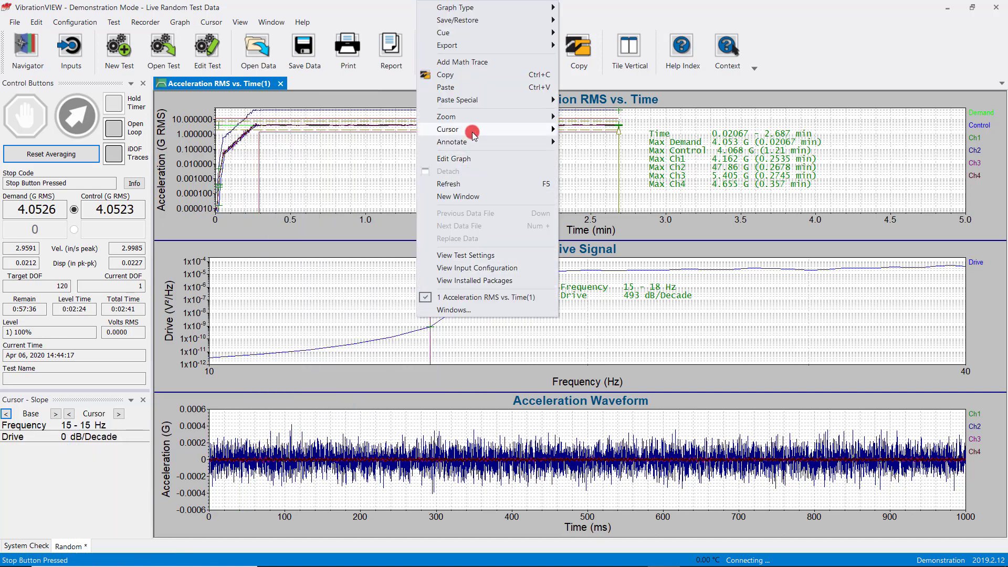
mouse_move(471, 131)
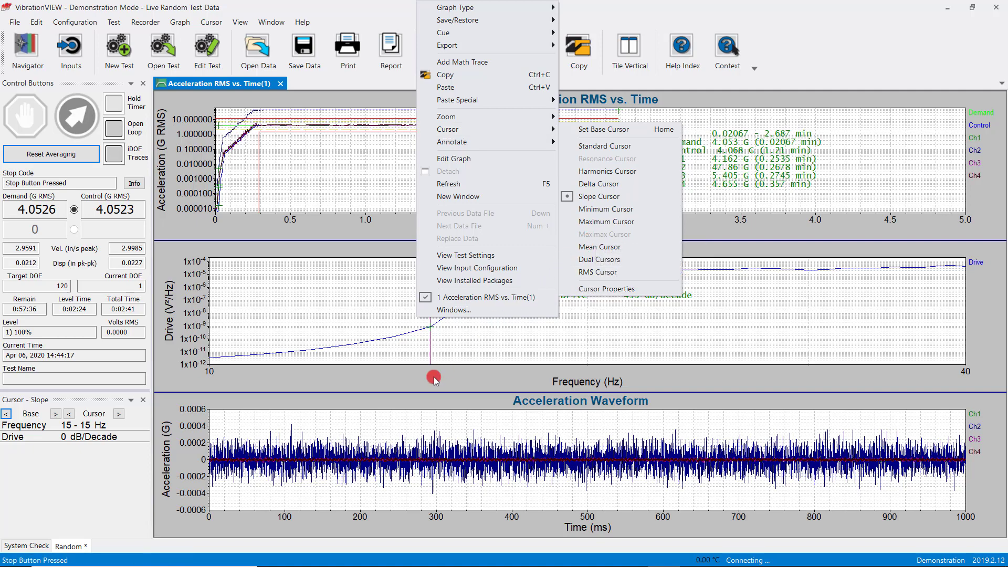
Switch the cursor on the Acceleration Waveform graph to Maximax Cursor mode
left_click(374, 431)
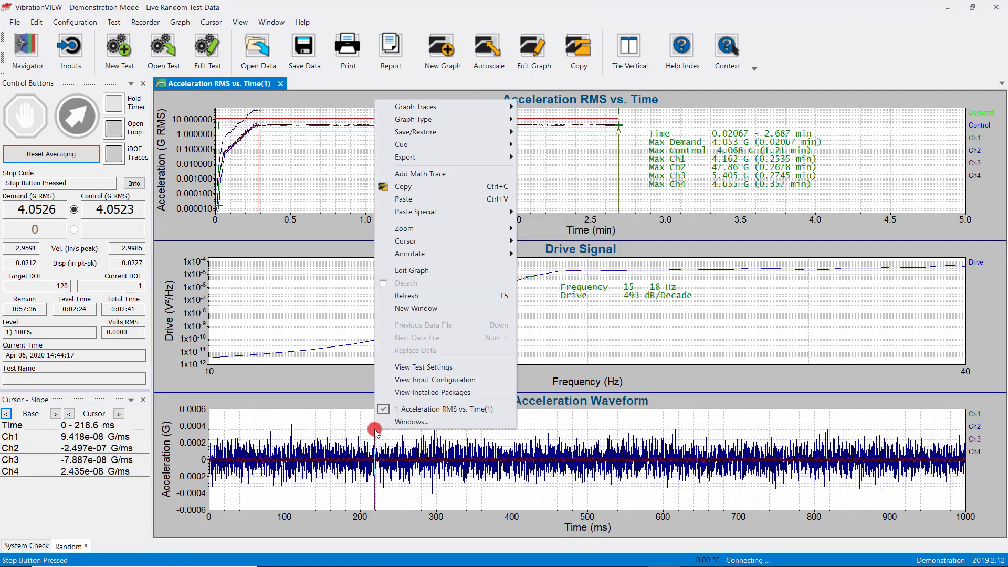
mouse_move(434, 246)
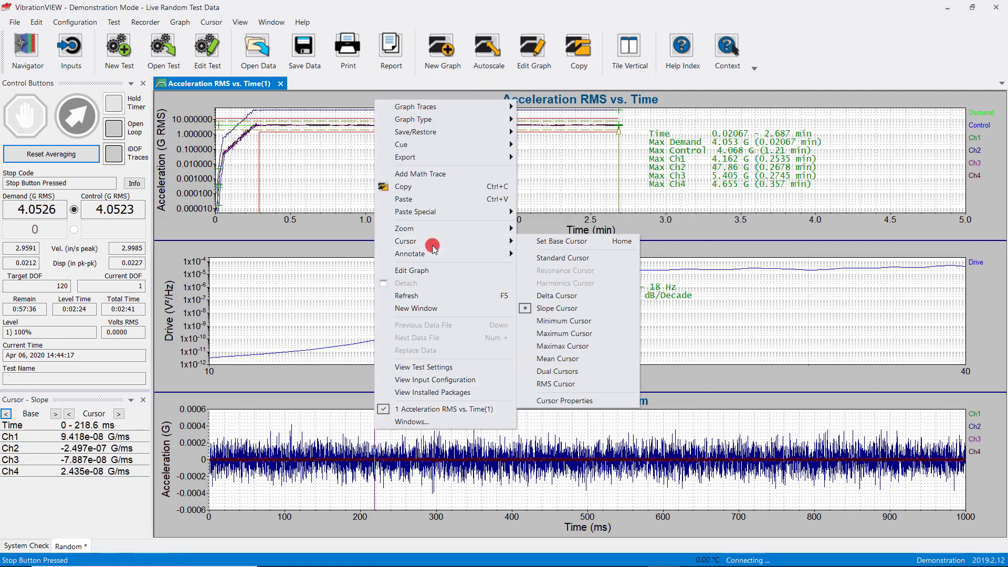
left_click(560, 347)
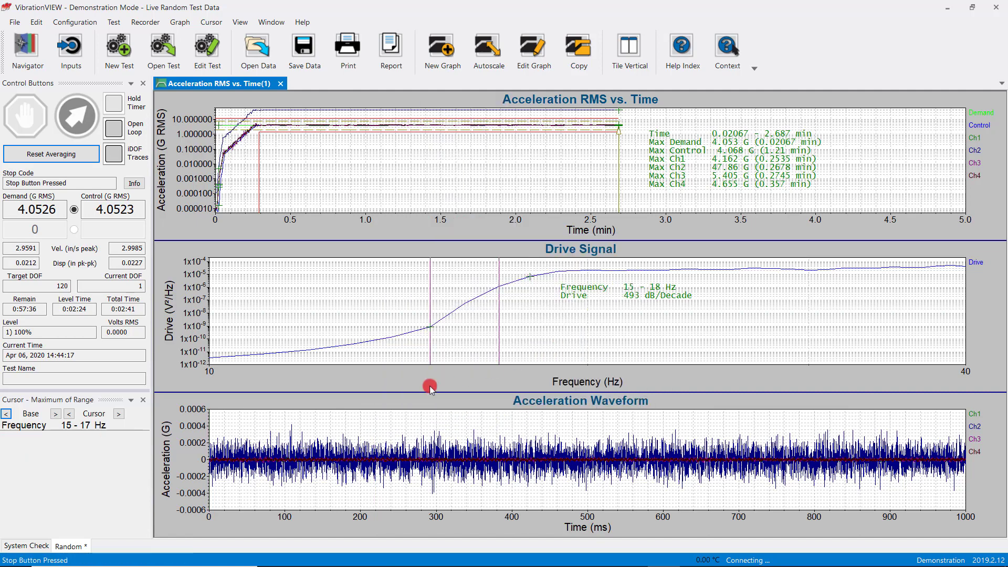
Set the Acceleration Waveform base cursor at 0 ms and extend the range to the end of the waveform at 999.9 ms
left_click(264, 438)
left_click_drag(265, 438, 221, 416)
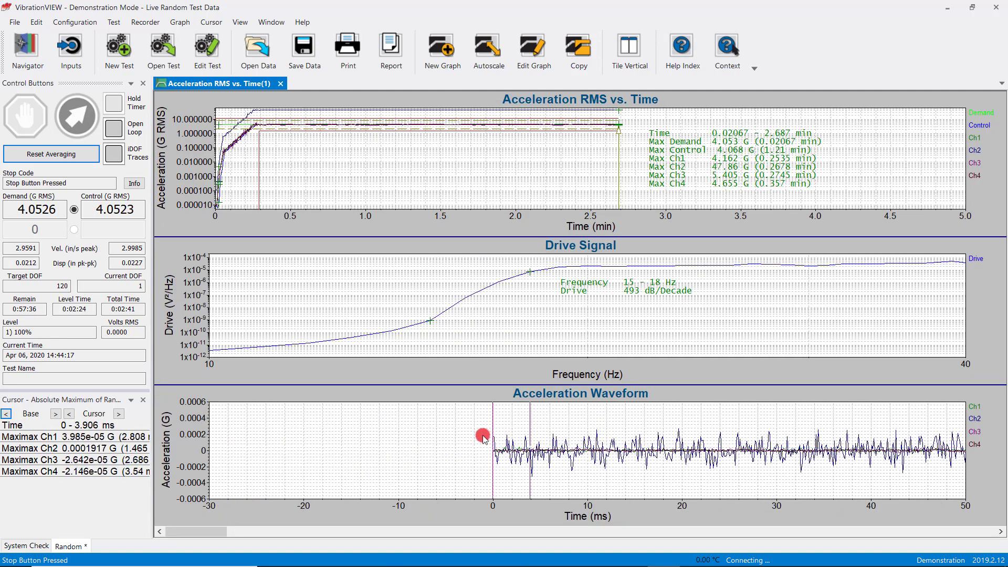
left_click_drag(486, 437, 955, 480)
scroll(522, 431, "down", 4)
scroll(925, 478, "down", 1)
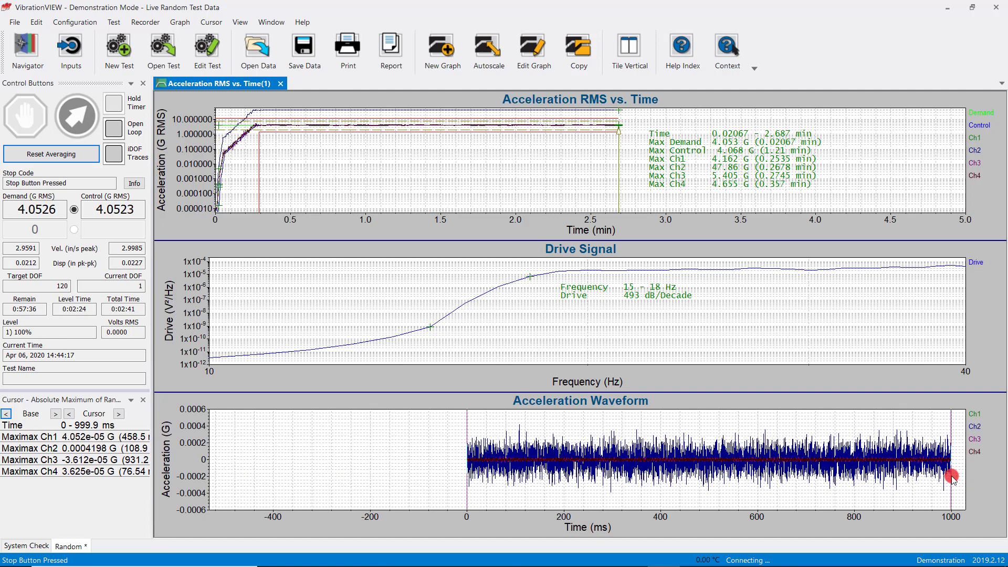
Annotate the maximax values for 0 to 999.9 ms in the blank area before the start of the waveform
key("Left")
key("Left")
double_click(952, 477)
mouse_move(969, 489)
left_mouse_down()
mouse_move(584, 459)
mouse_move(259, 450)
left_mouse_up()
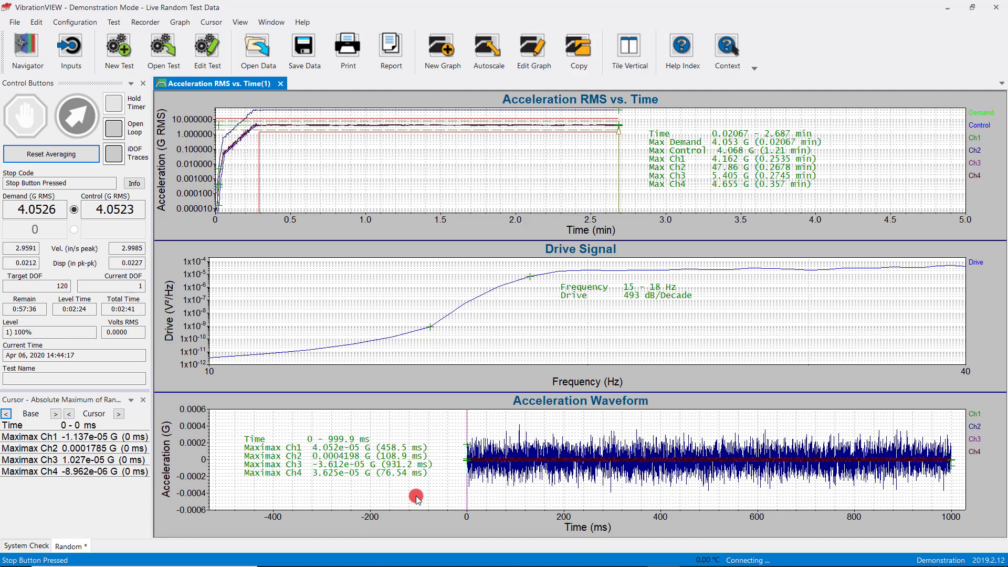
Remove all annotations from the graphs and autoscale the Acceleration Waveform and Drive Signal graphs
left_click(366, 297)
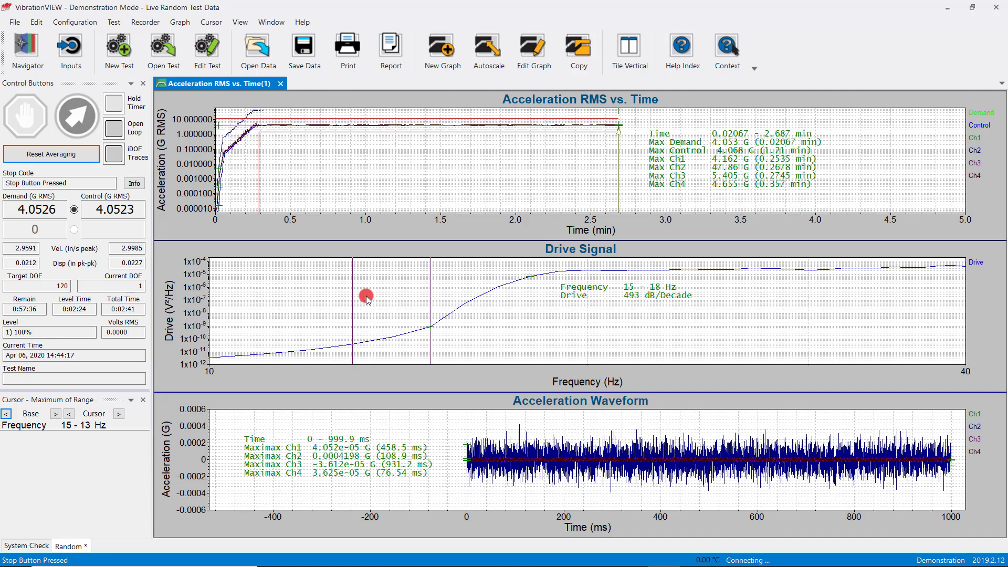
right_click(366, 296)
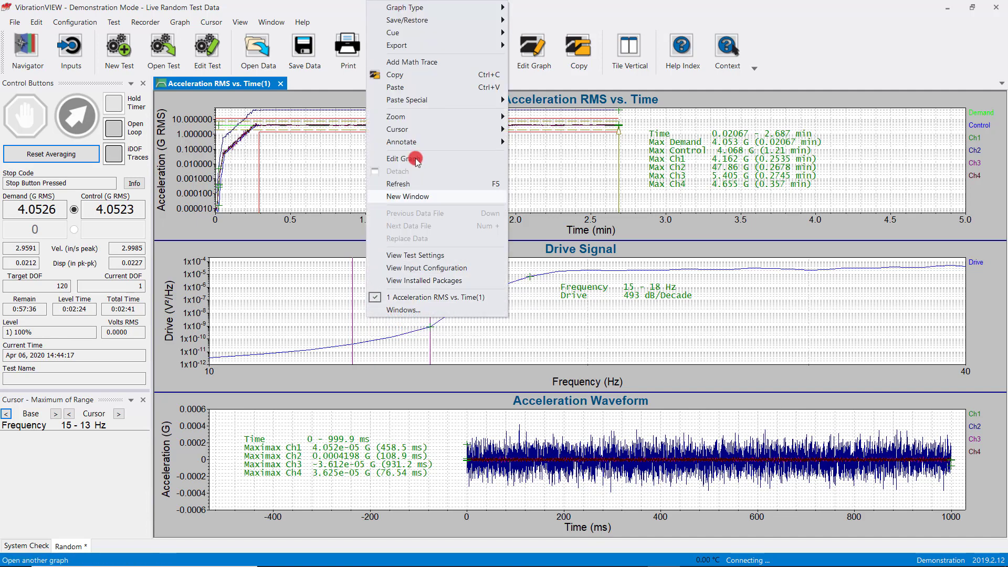
mouse_move(420, 149)
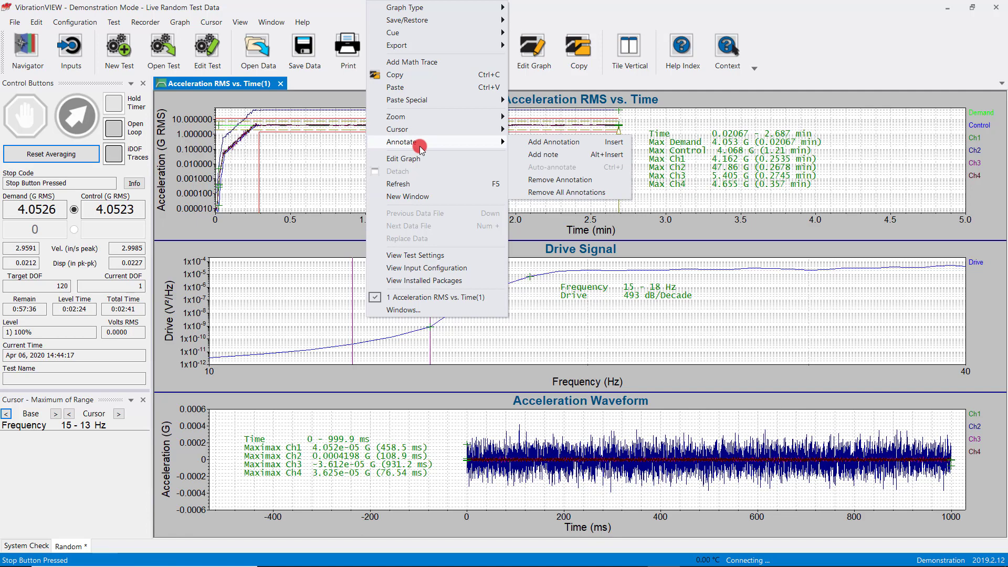
left_click(571, 192)
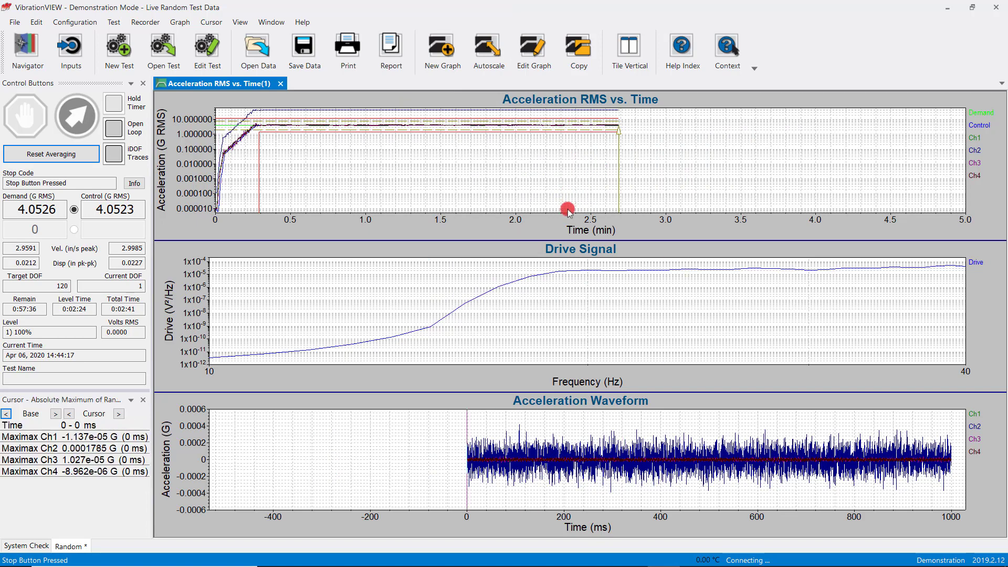
double_click(546, 428)
double_click(602, 357)
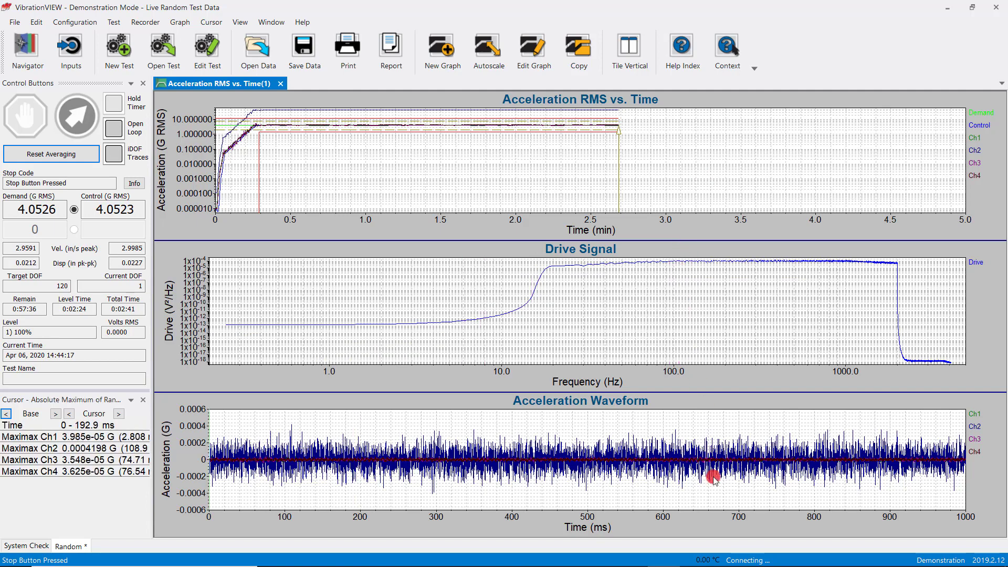
left_click(728, 564)
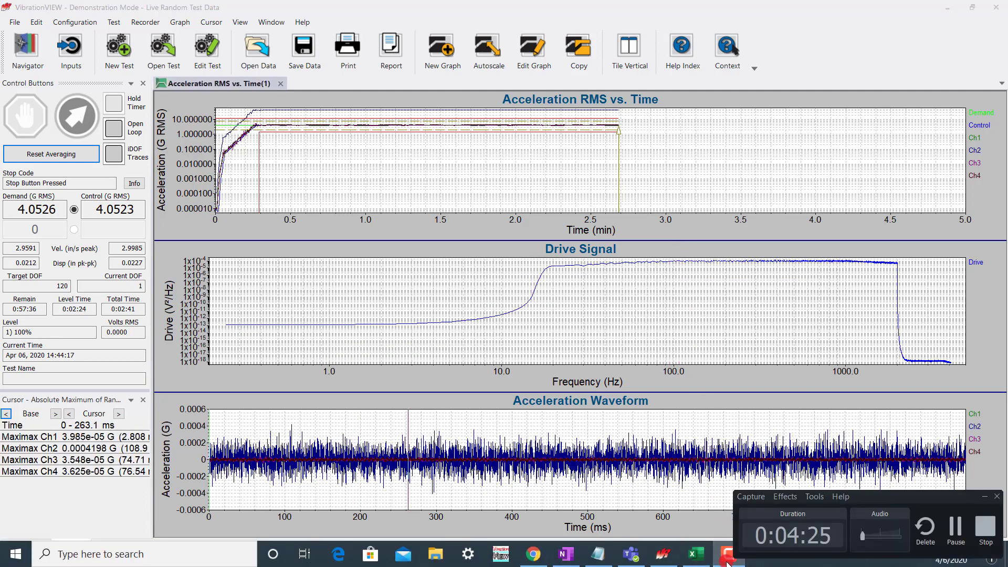
left_click(954, 525)
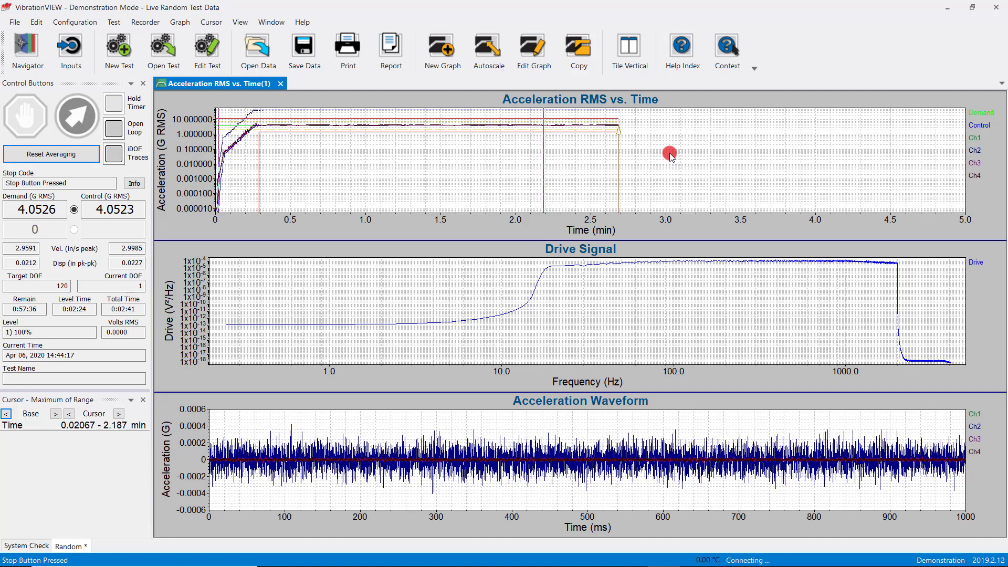
Float the cursor data window over the graphs and extend the Acceleration RMS vs. Time cursor to 2.674 min
left_click_drag(84, 400, 259, 215)
left_click_drag(575, 183, 618, 170)
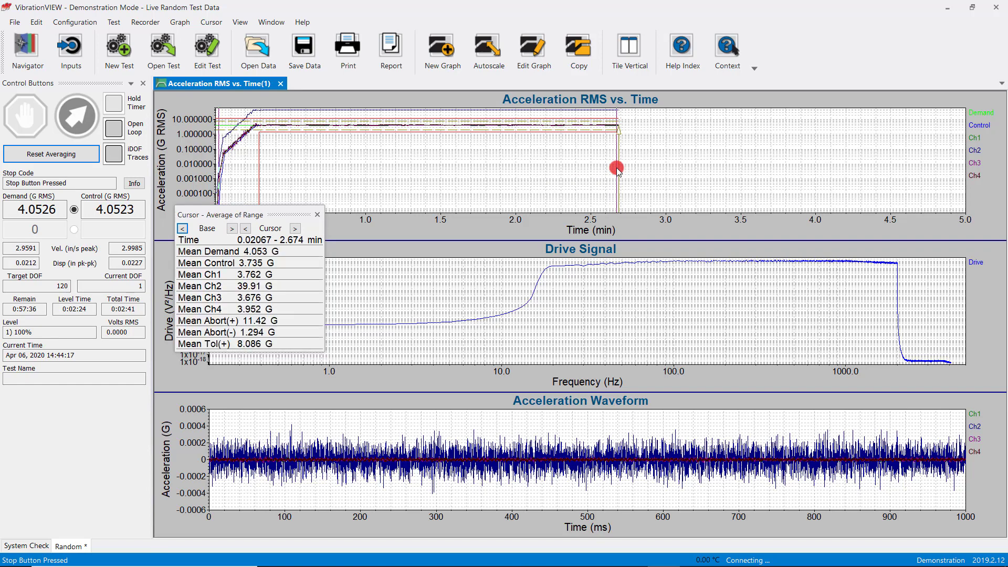
Cycle the Acceleration RMS vs. Time cursor through its modes, including Slope, Dual Values, Average of Range and the standard cursor, to compare their readings
key("space")
key("space")
key("space")
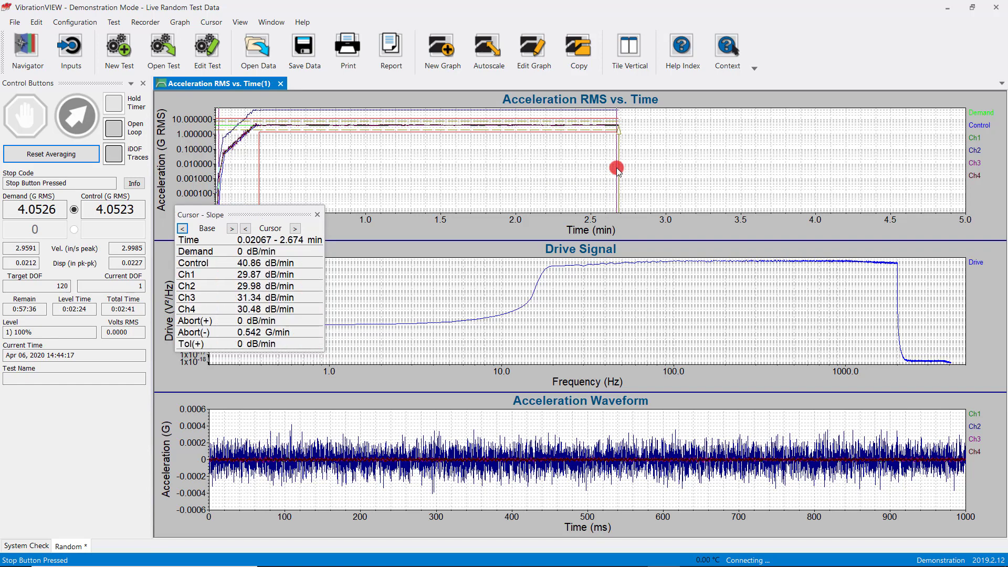
key("Up")
key("Up")
key("Up")
key("Up")
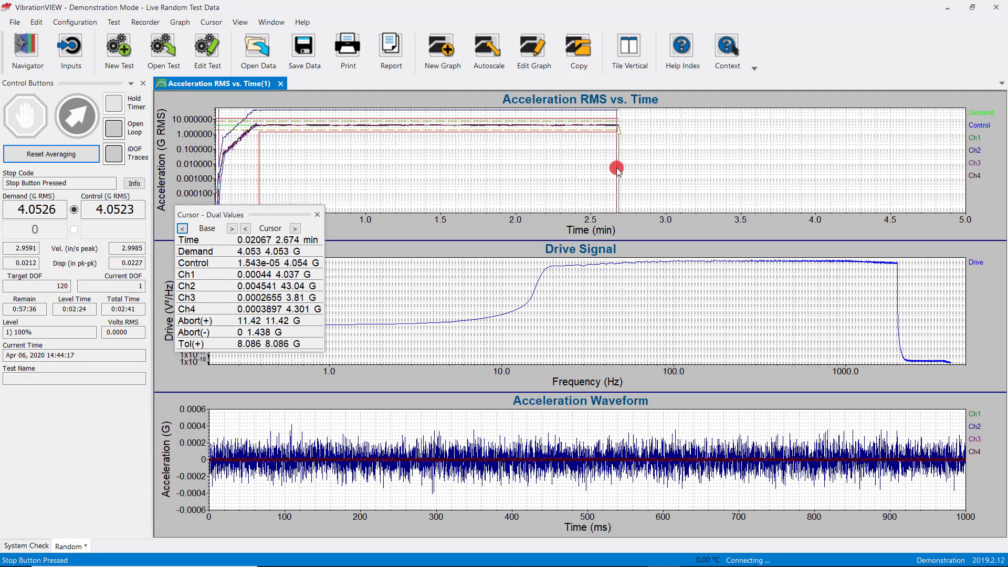
key("Down")
key("Up")
key("Down")
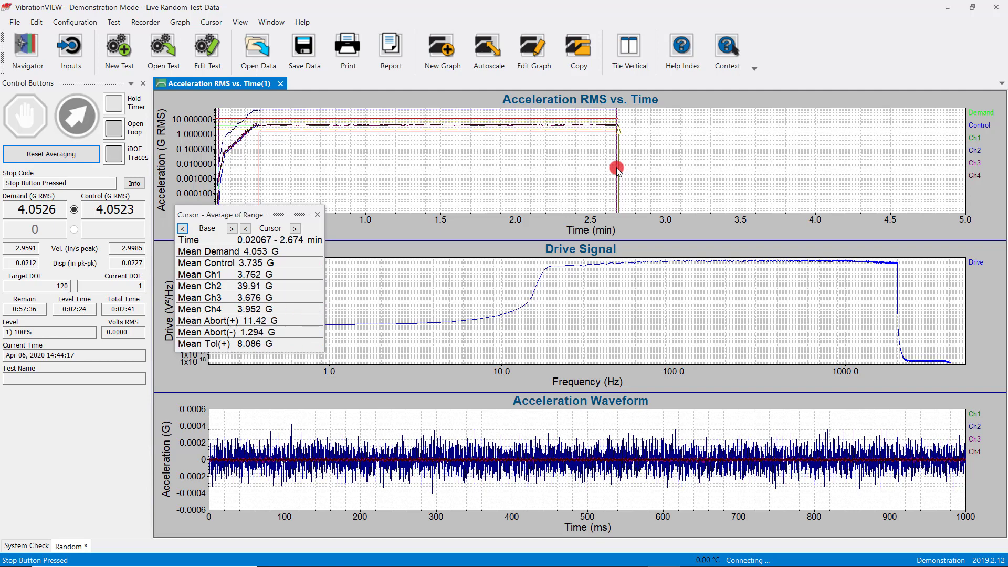
key("Down")
key("Down")
key("Down")
key("Down")
key("Down")
key("Down")
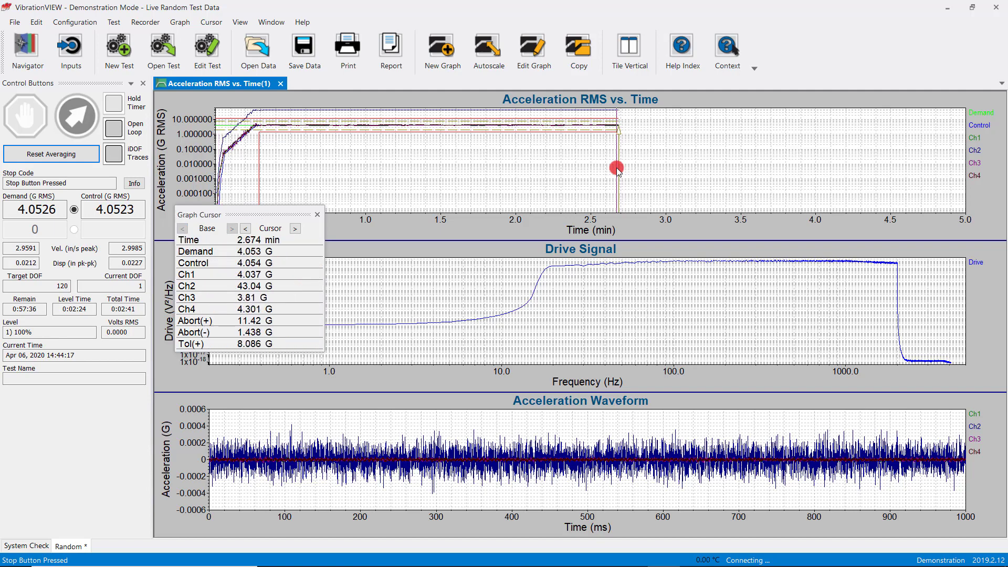
Switch the cursor to Minimum of Range and nudge the base to 2.684 min and the cursor to about 0.61 min
key("Down")
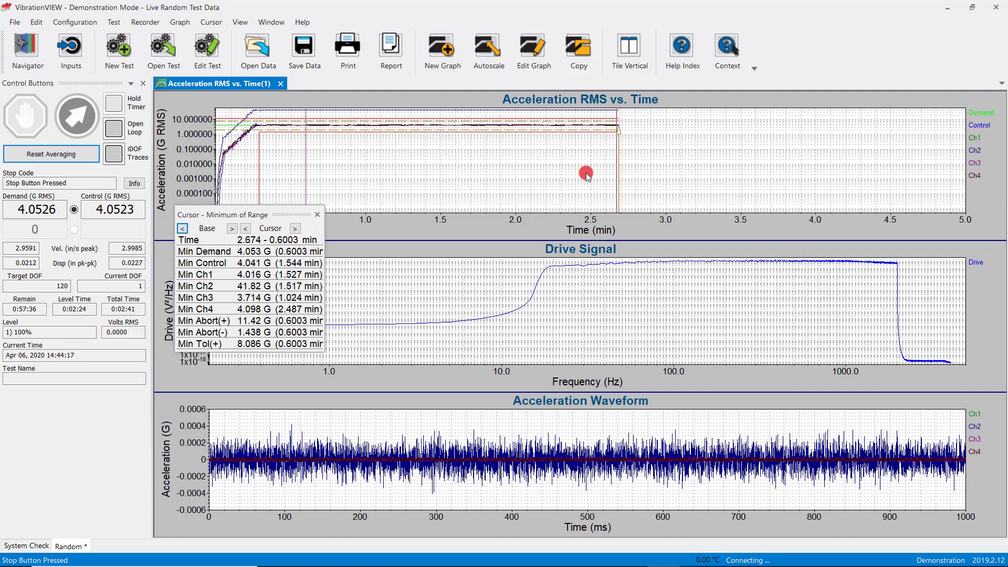
left_click(231, 228)
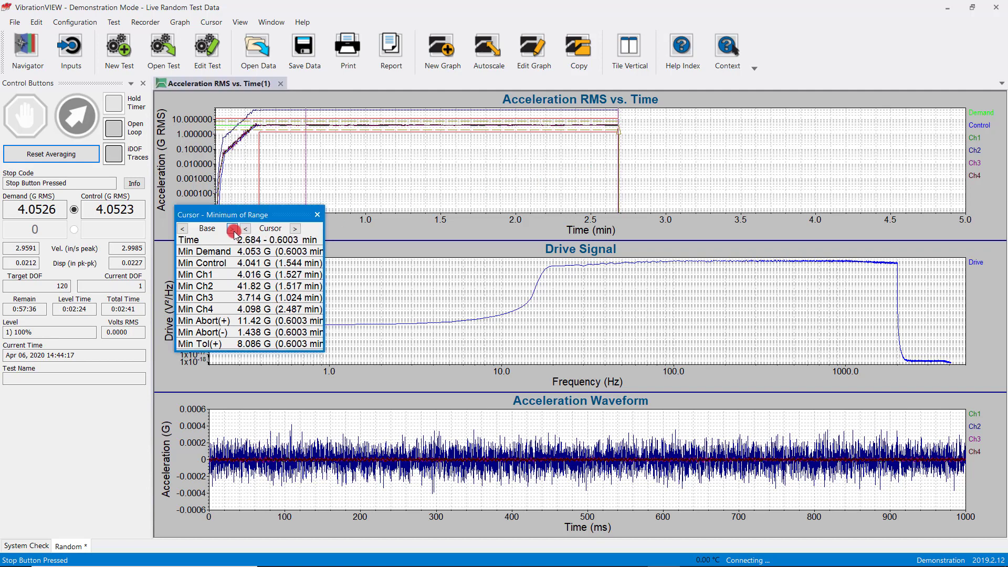
left_click(245, 228)
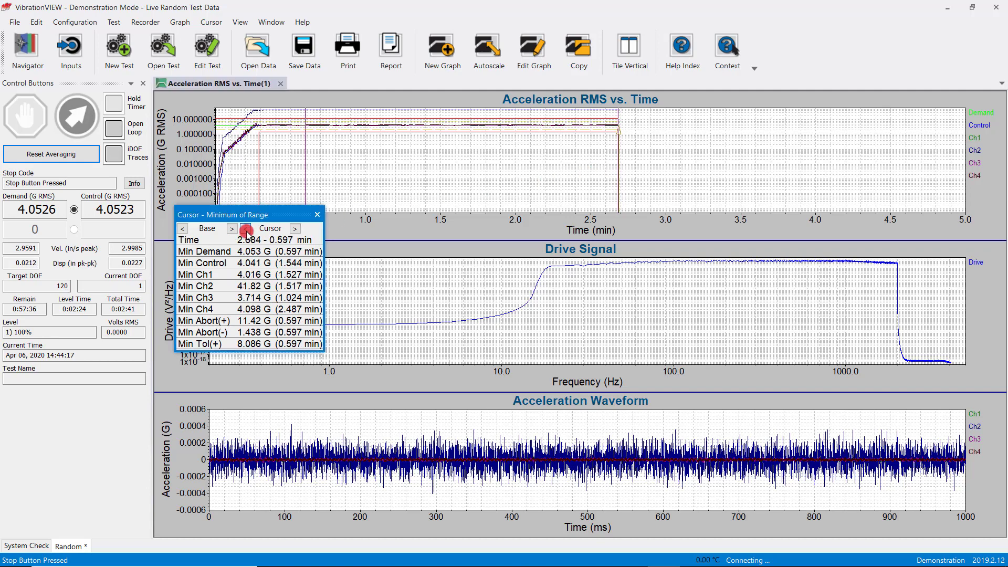
left_click(295, 228)
left_click(297, 230)
left_click(297, 229)
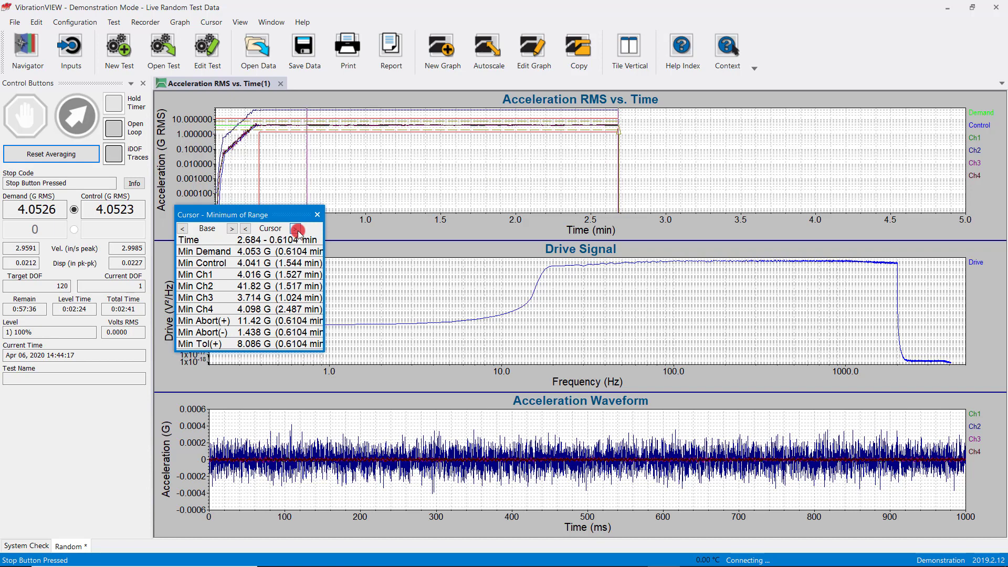
left_click(297, 230)
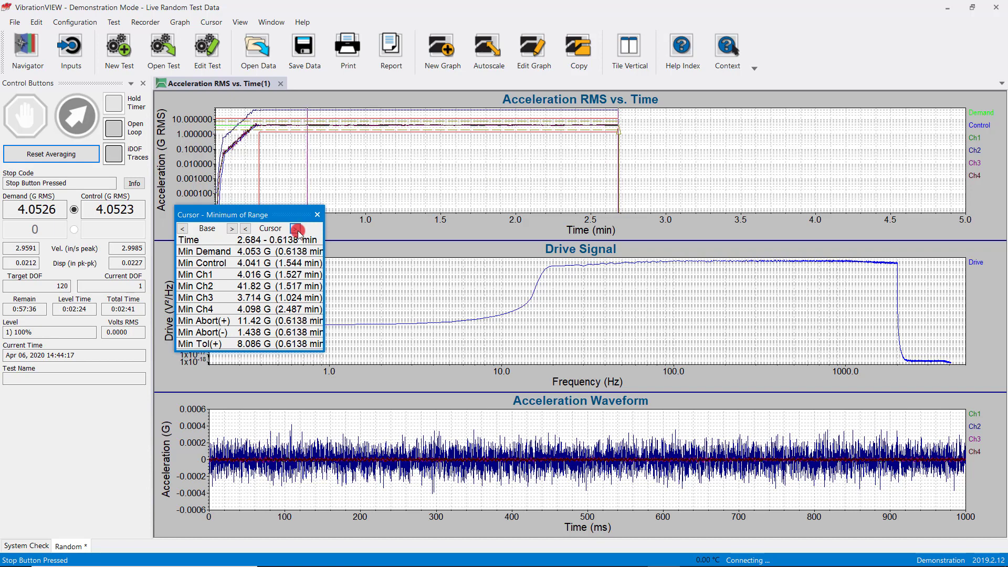
left_click(246, 230)
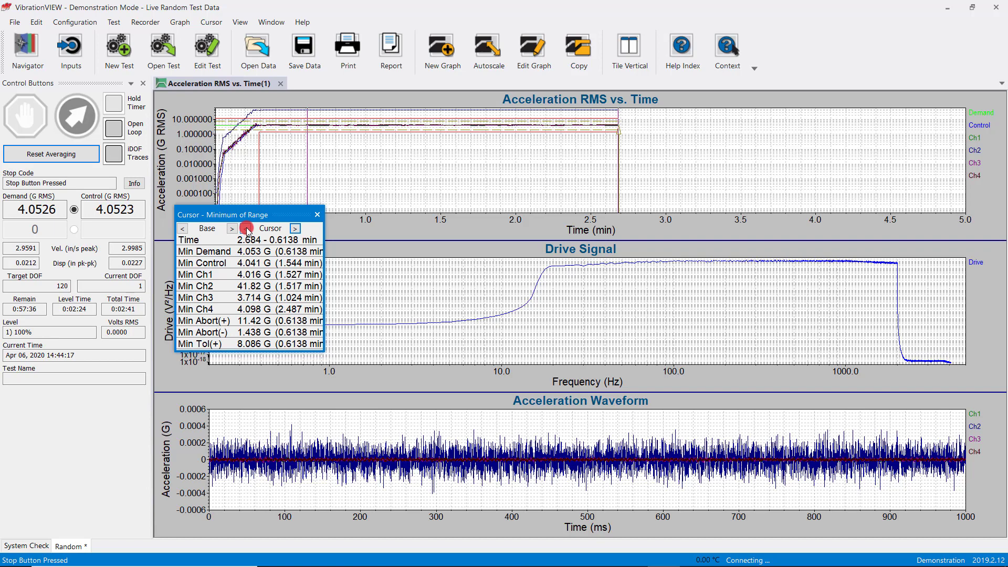
Nudge the Acceleration RMS vs. Time cursor back to 0.607 min and step its base to 2.644 min
left_click(246, 230)
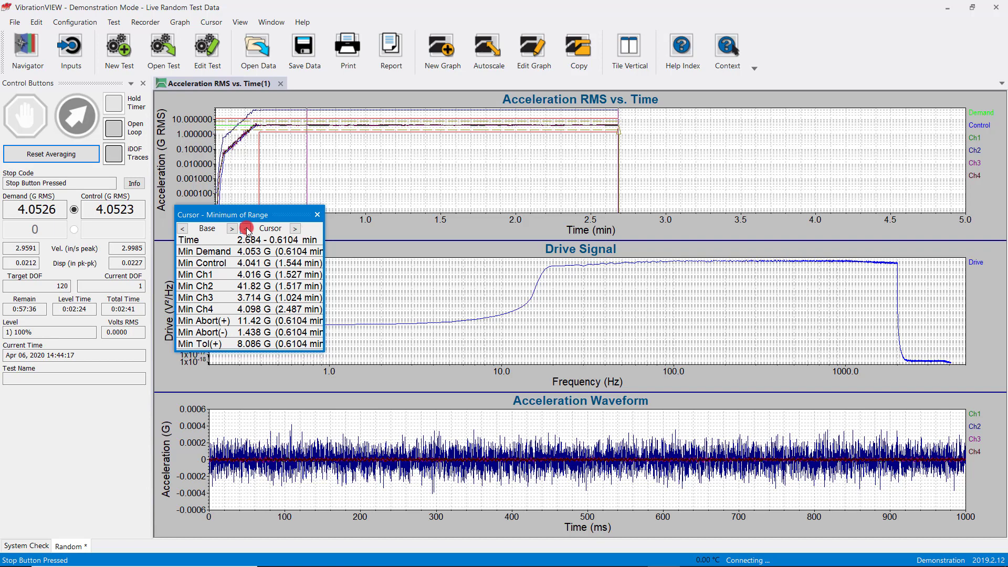
left_click(232, 230)
left_click(184, 228)
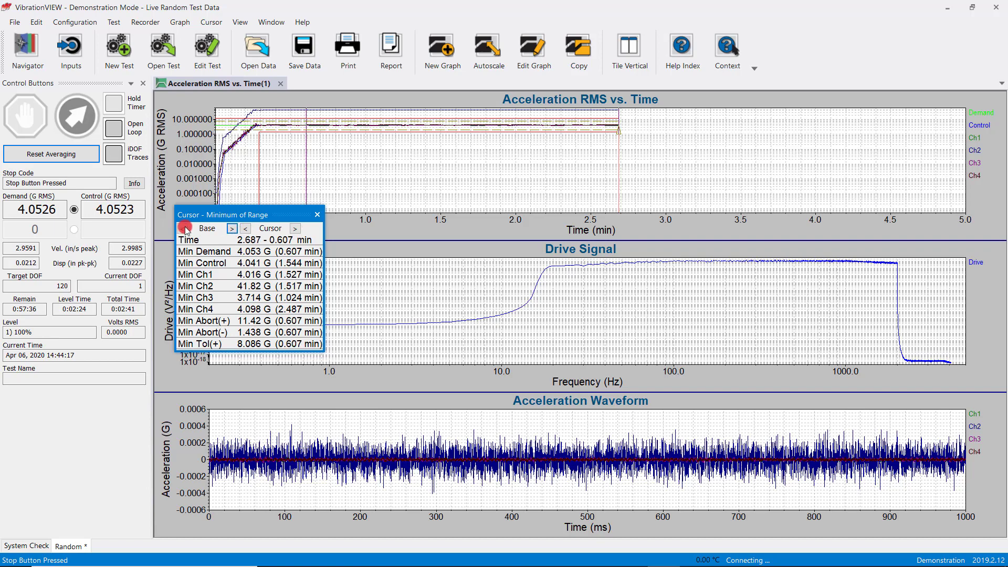
left_click(183, 229)
left_click(183, 229)
left_click(182, 229)
left_click(182, 229)
left_click(182, 229)
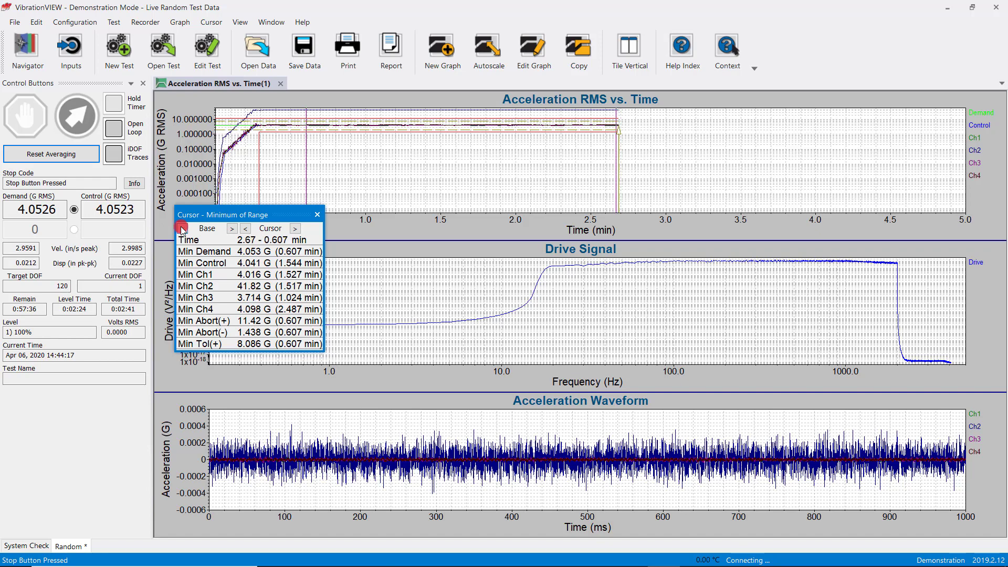
left_click(183, 229)
left_click(182, 229)
left_click(182, 229)
left_click(183, 228)
left_click(182, 229)
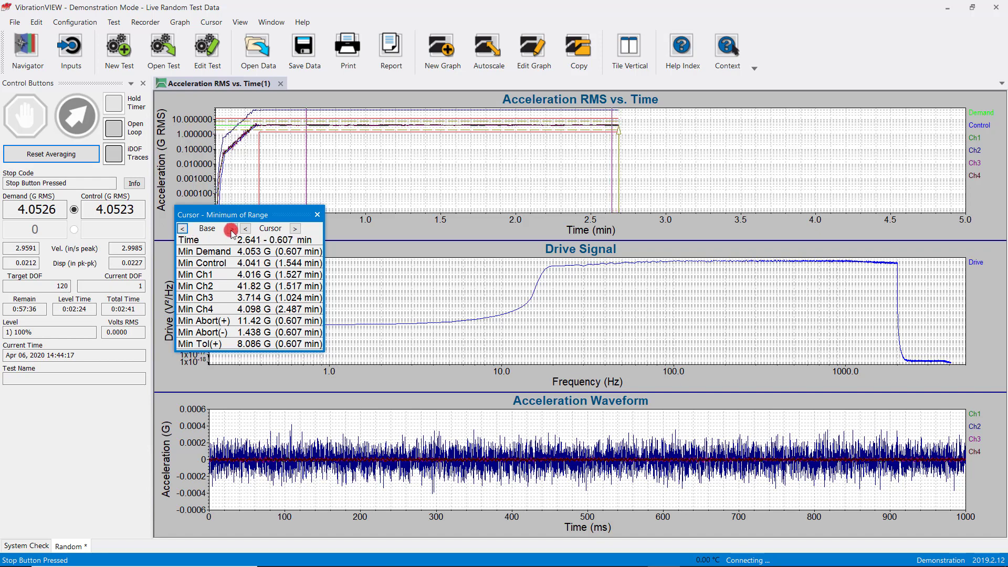
left_click(231, 229)
Place both the cursor and the base at the end of the Acceleration RMS vs. Time traces, at 2.687 min
left_click(708, 182)
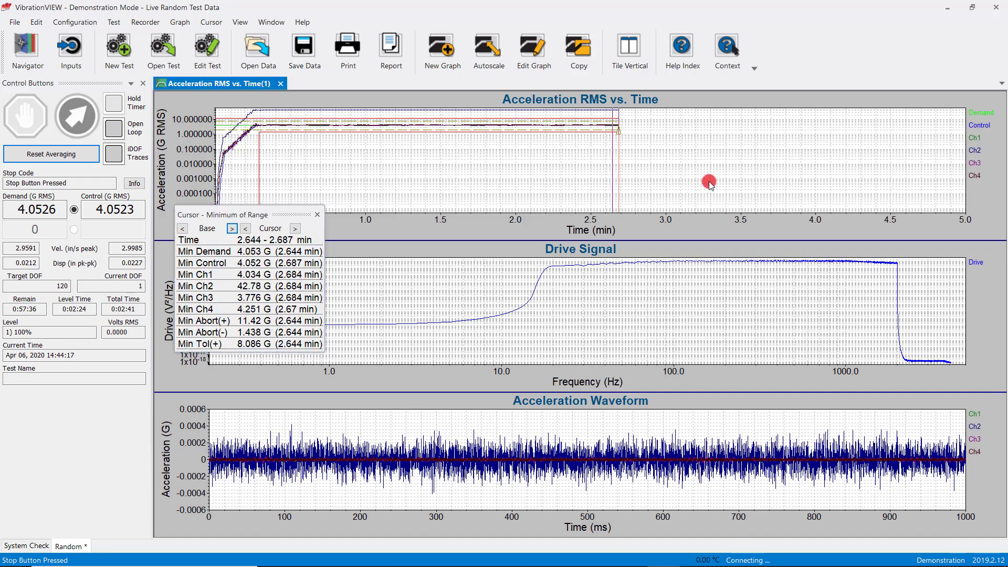
double_click(709, 182)
double_click(709, 182)
double_click(709, 182)
double_click(709, 182)
double_click(709, 183)
double_click(709, 182)
double_click(708, 183)
double_click(709, 182)
double_click(709, 182)
double_click(709, 183)
double_click(709, 182)
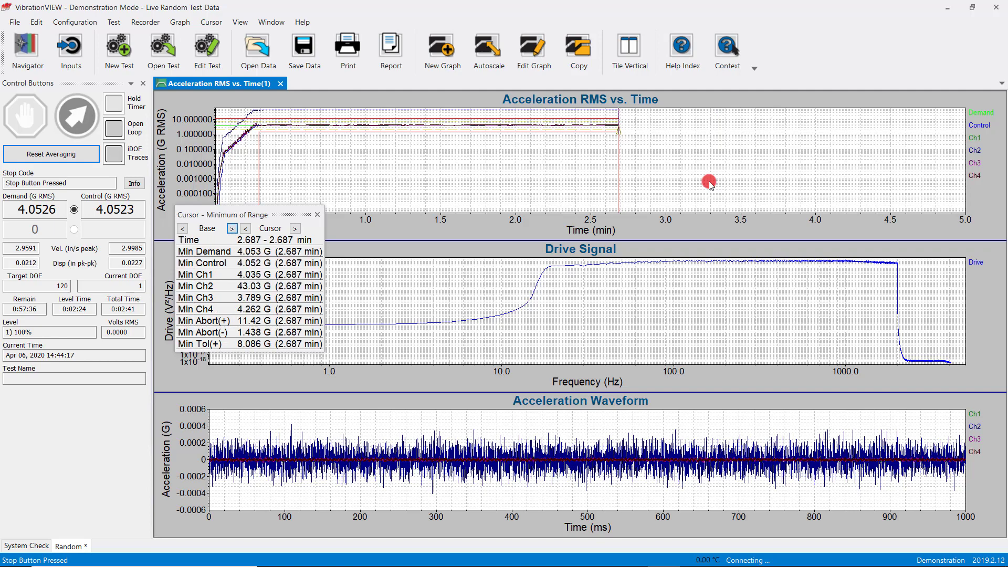
double_click(709, 182)
double_click(709, 183)
double_click(709, 183)
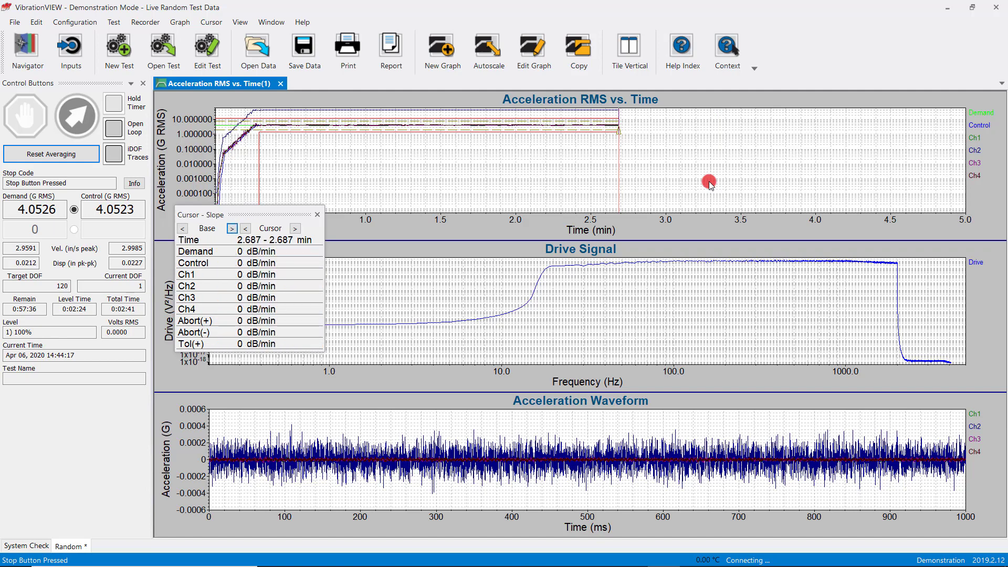
Nudge the Drive Signal slope cursor's base to 30 Hz and place its cursor at 6 Hz
left_click(231, 229)
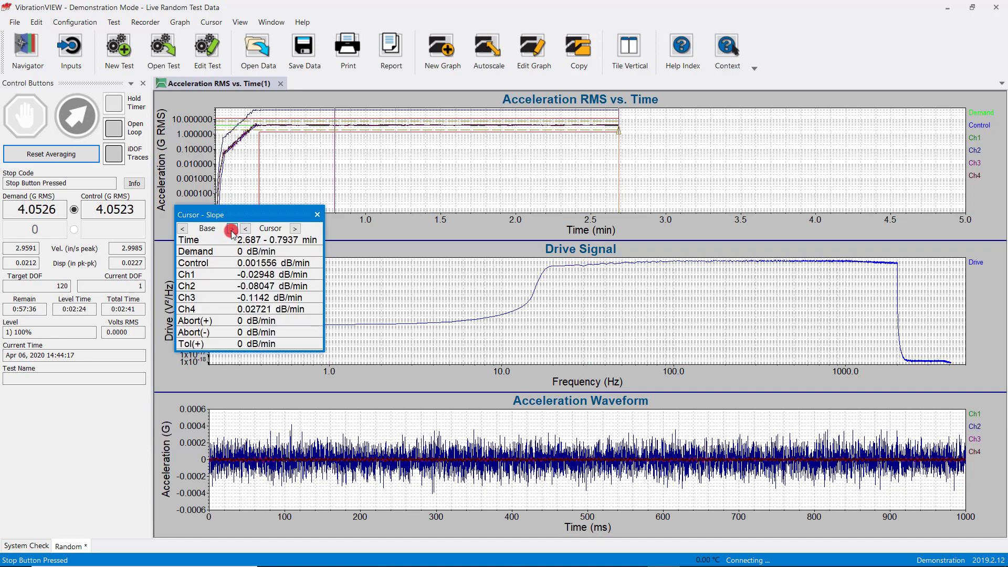
left_click(438, 276)
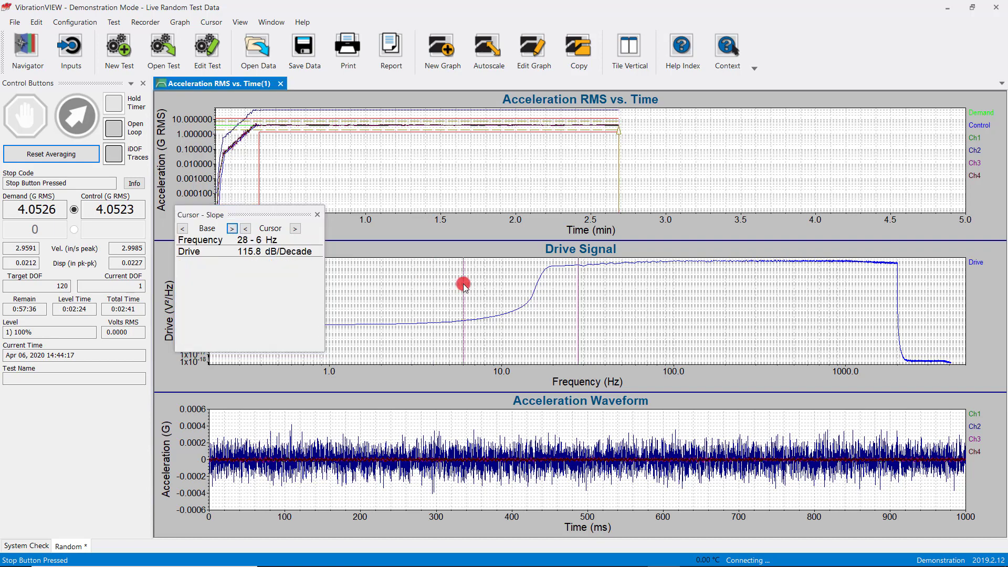
left_click(232, 228)
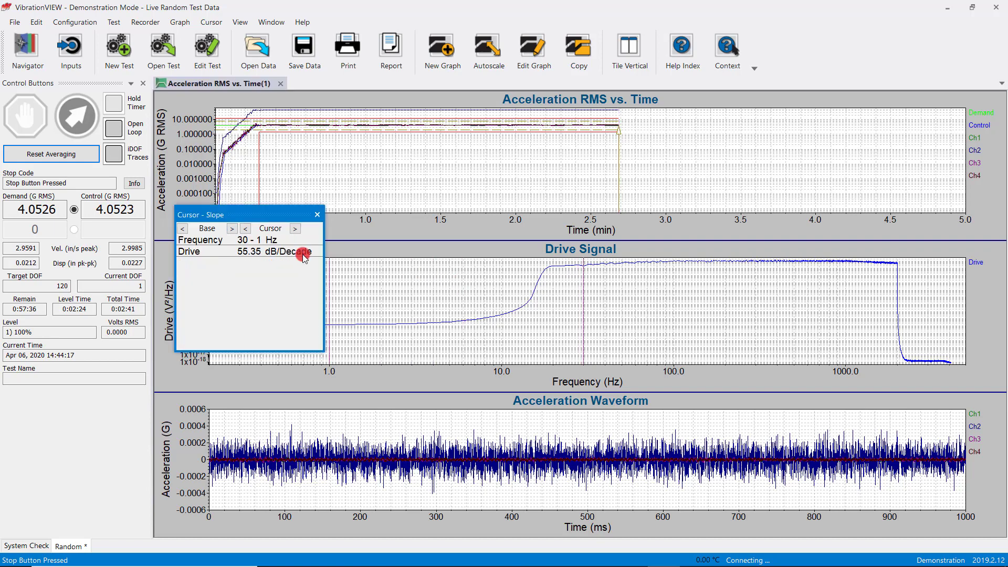
left_click(464, 282)
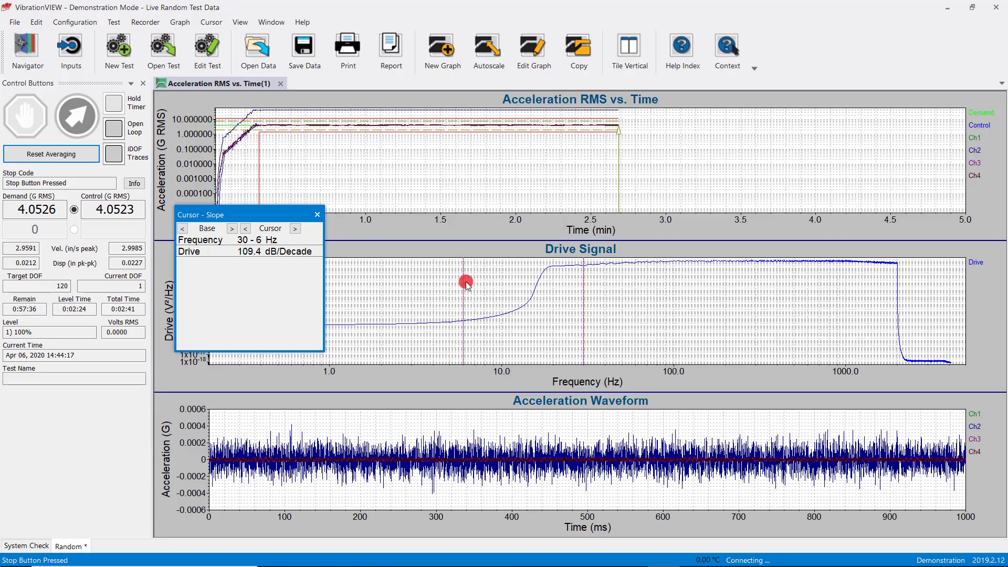